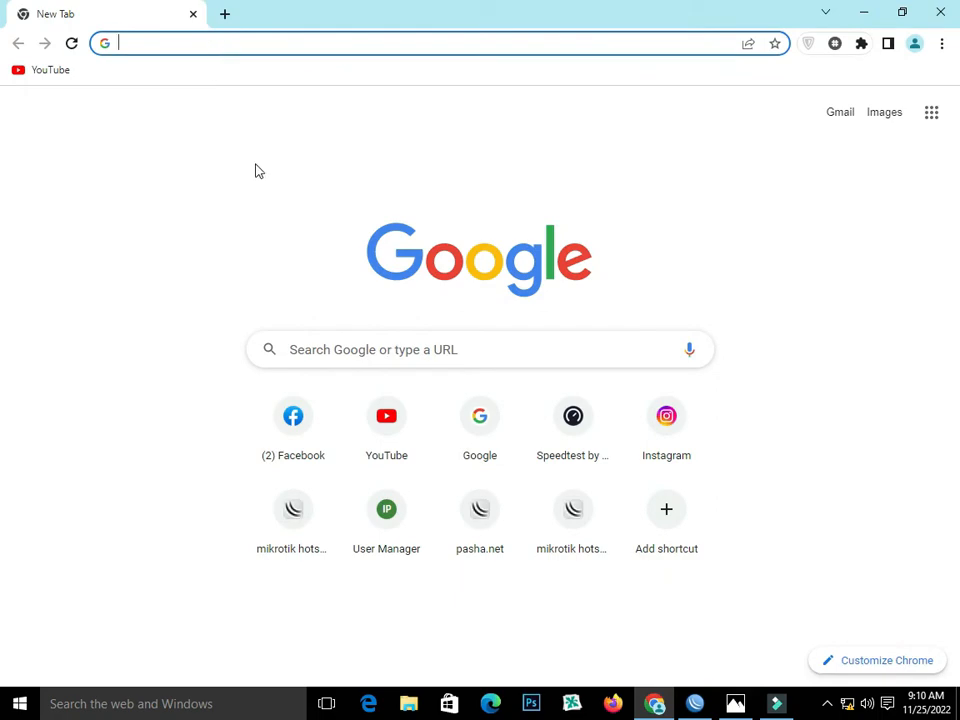
# - Switch to WinBox and copy the WAN interface's IP address 192.168.103.2, without the /24 suffix, from the router's address list
pyautogui.click(695, 703)
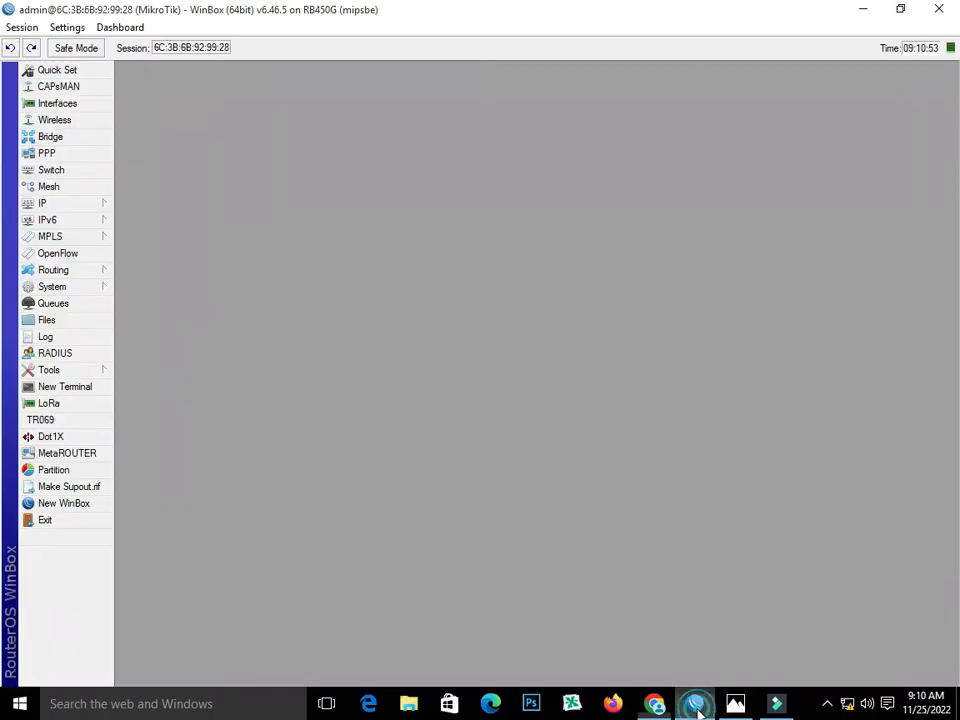
pyautogui.click(67, 200)
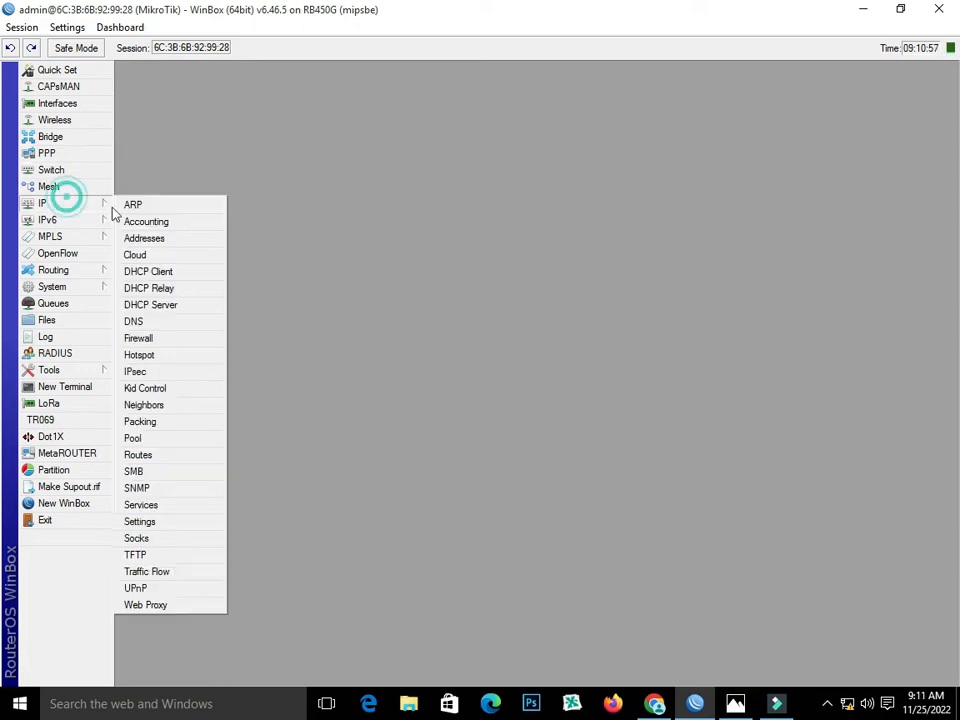
pyautogui.click(160, 240)
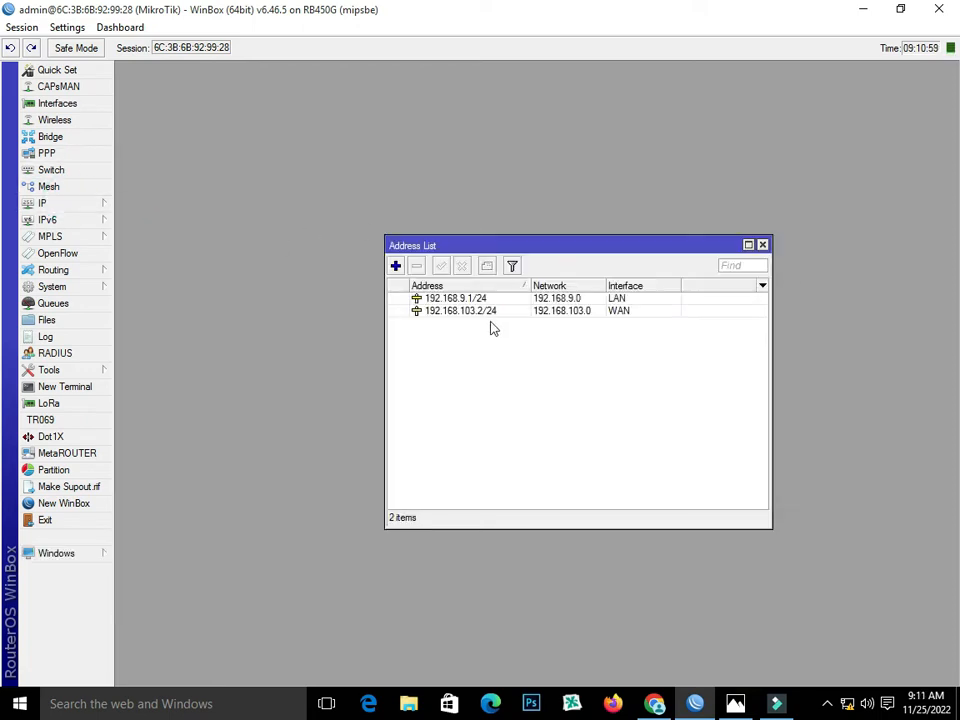
pyautogui.doubleClick(529, 311)
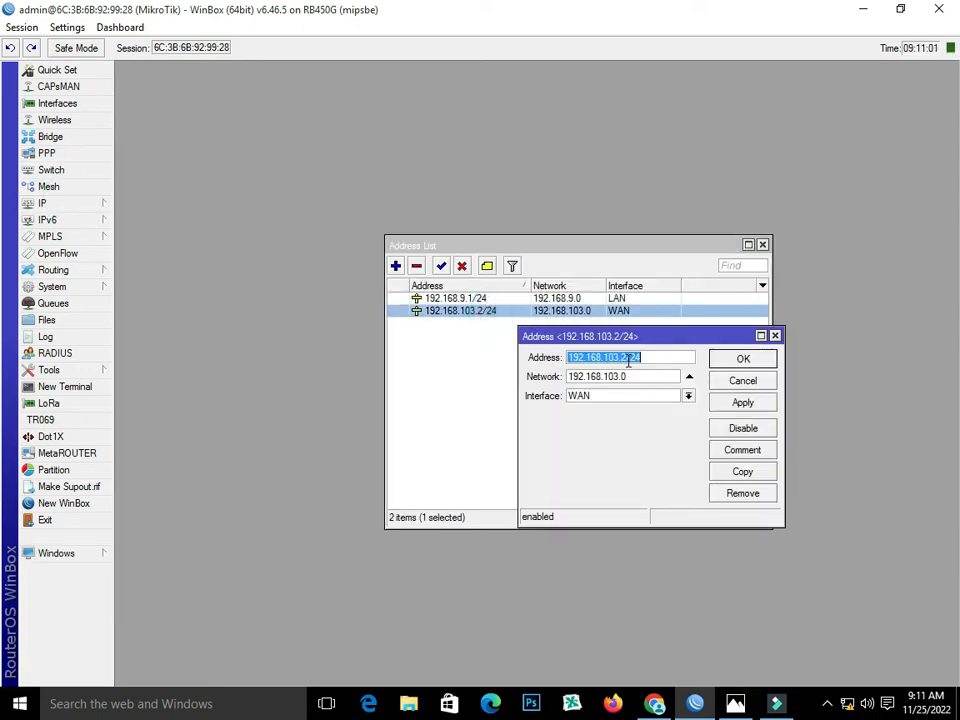
pyautogui.moveTo(628, 361); pyautogui.dragTo(567, 362)
pyautogui.rightClick(592, 357)
pyautogui.click(632, 384)
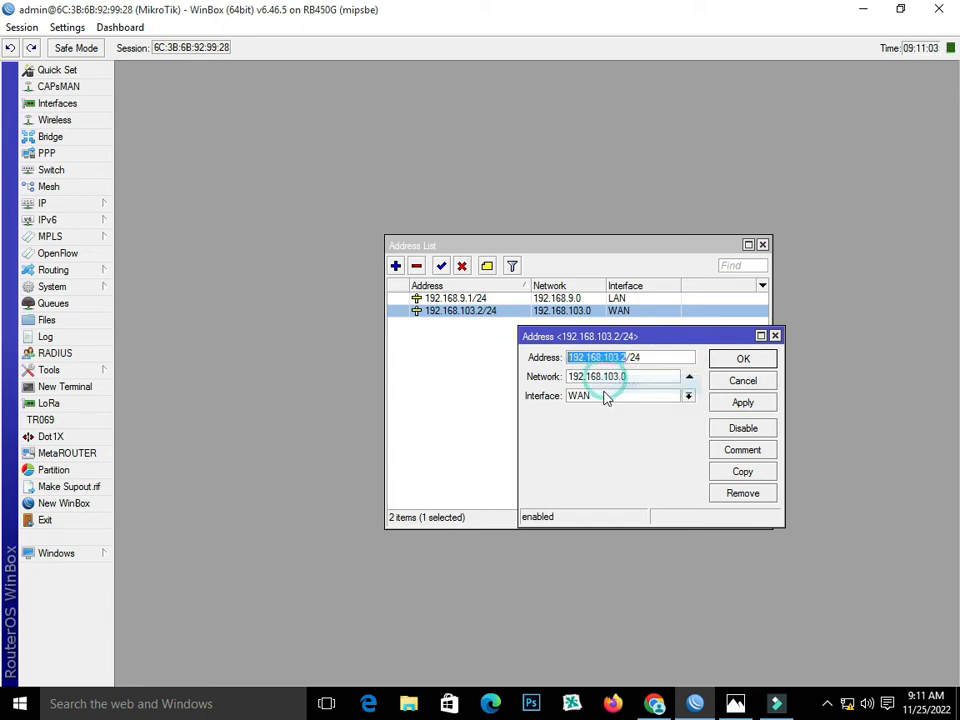
# - Switch to Chrome and paste the copied WAN address into the address bar, followed by a colon
pyautogui.click(654, 704)
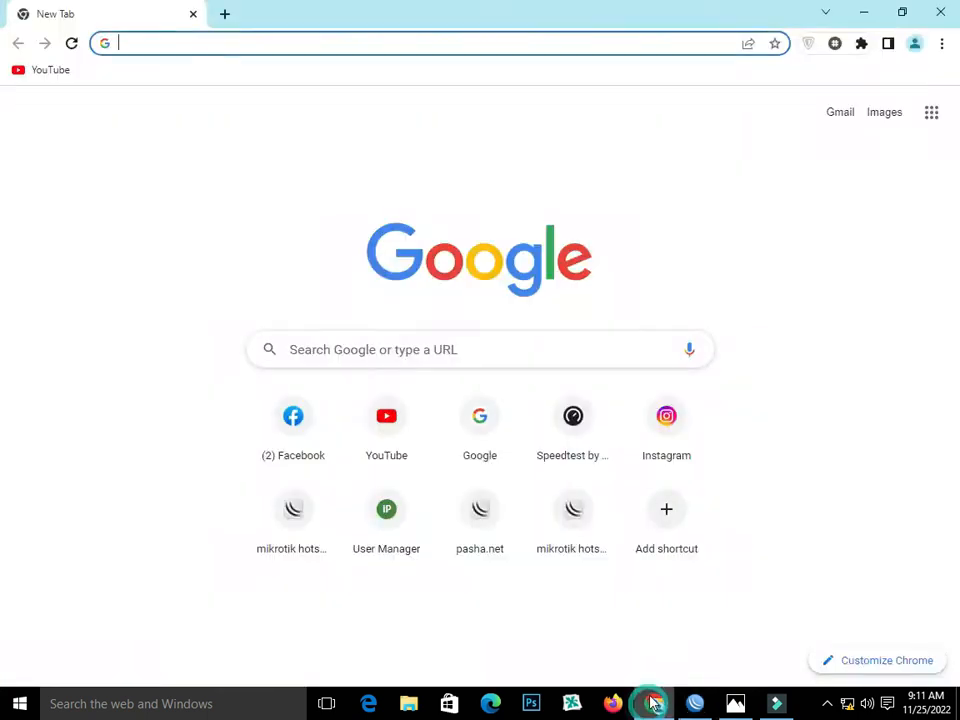
pyautogui.rightClick(201, 50)
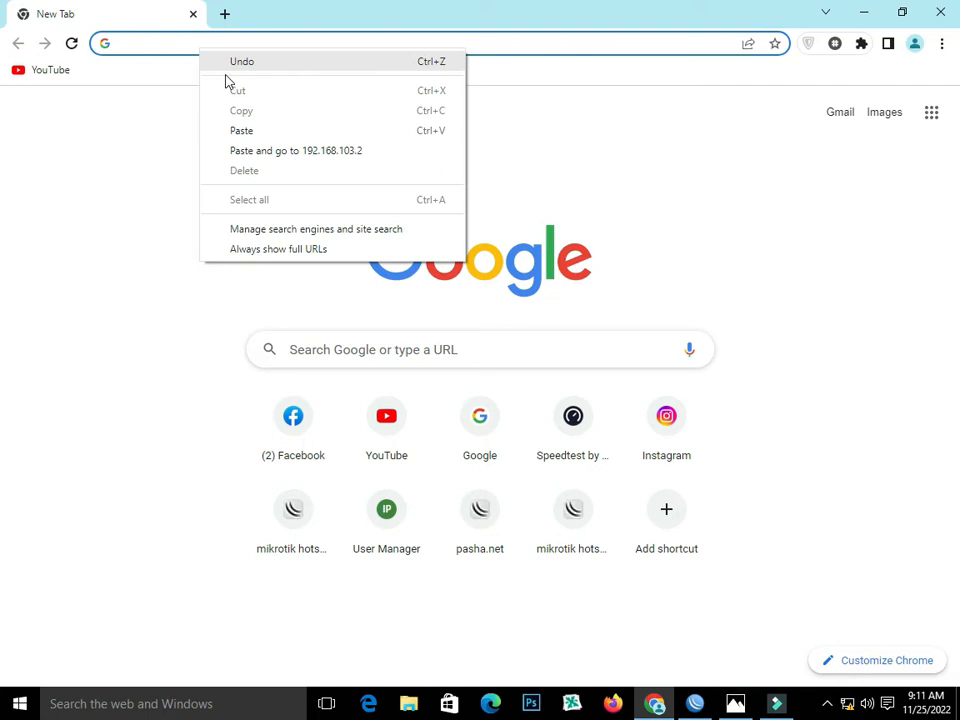
pyautogui.click(255, 131)
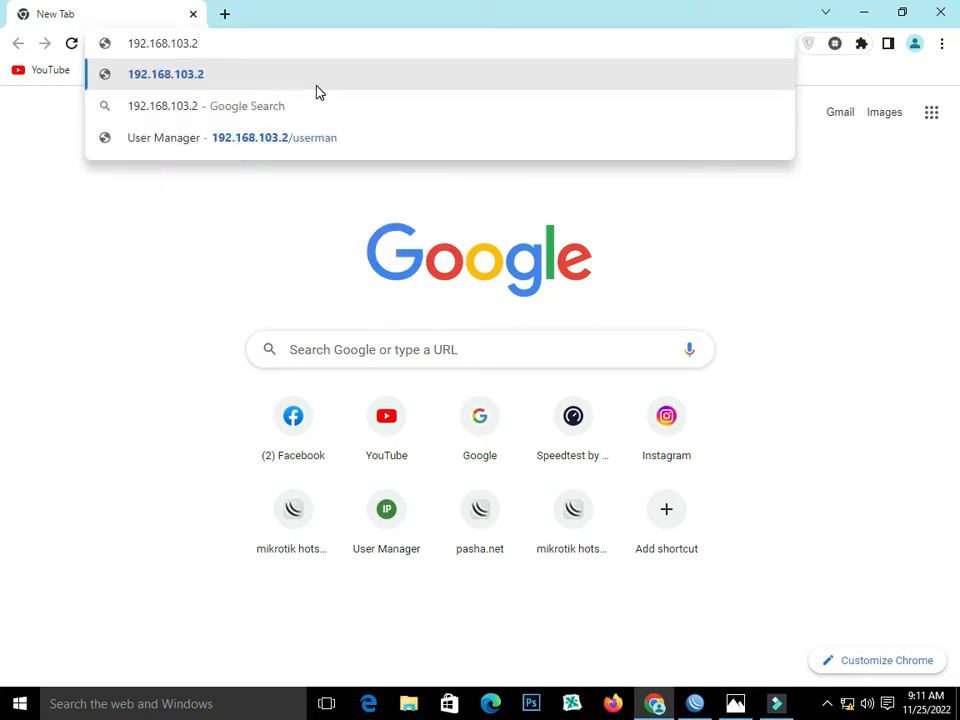
pyautogui.write(':')
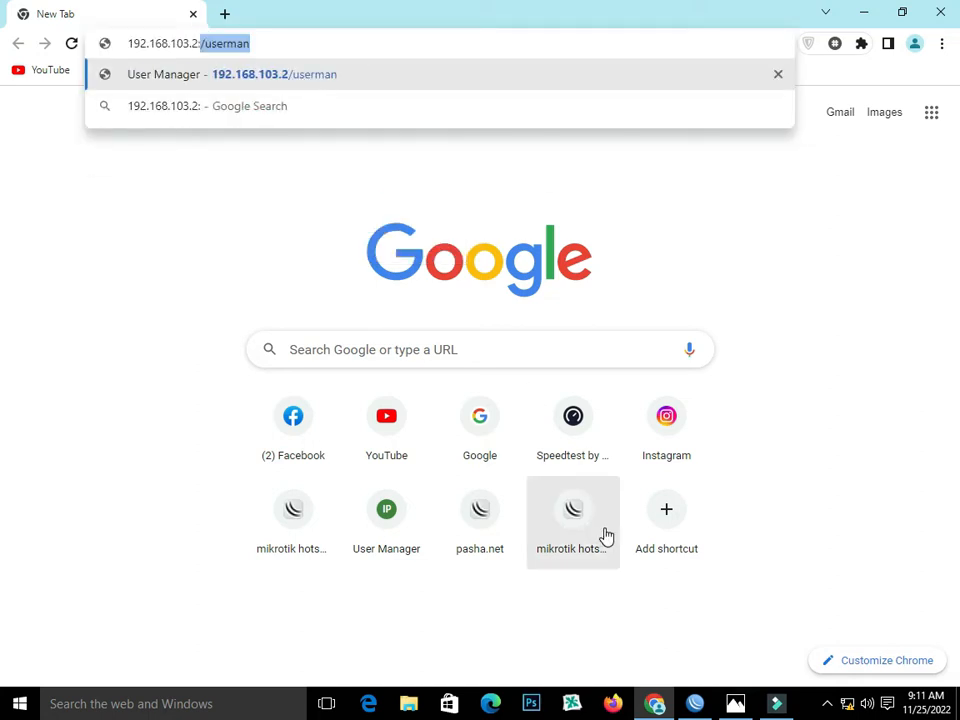
# - Check the port of the www service in WinBox's IP service list, and close the service list and the WAN address details
pyautogui.click(695, 703)
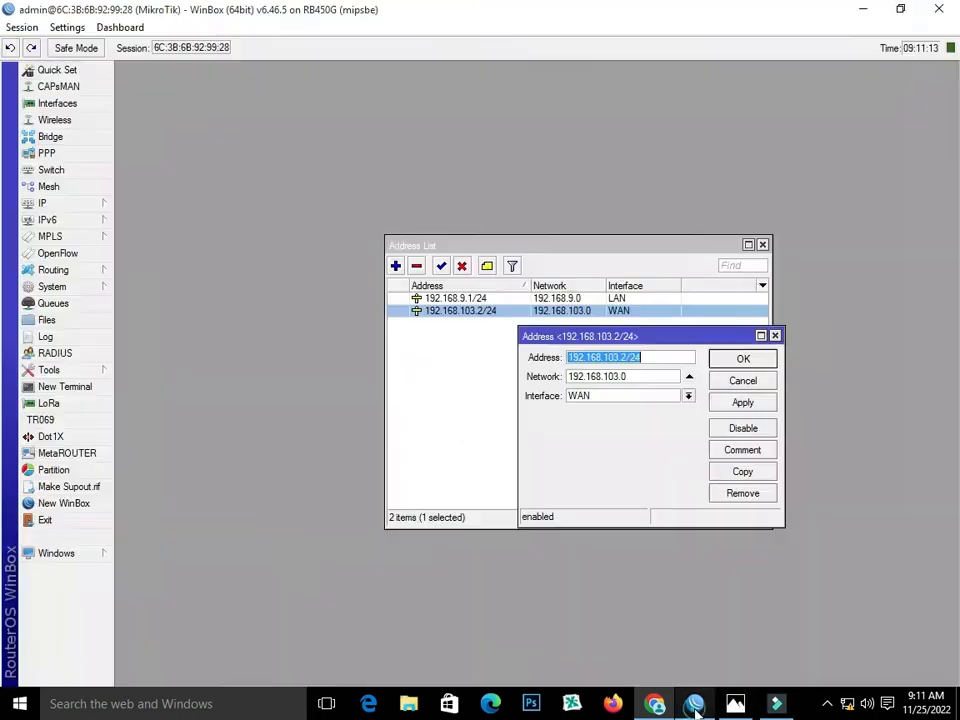
pyautogui.click(75, 203)
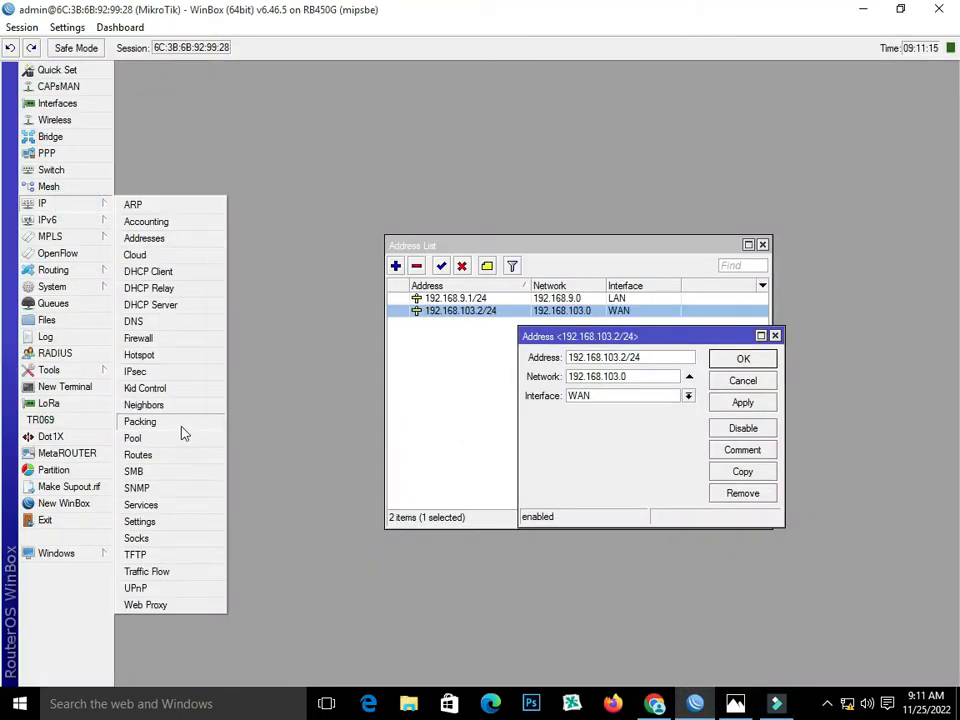
pyautogui.click(168, 504)
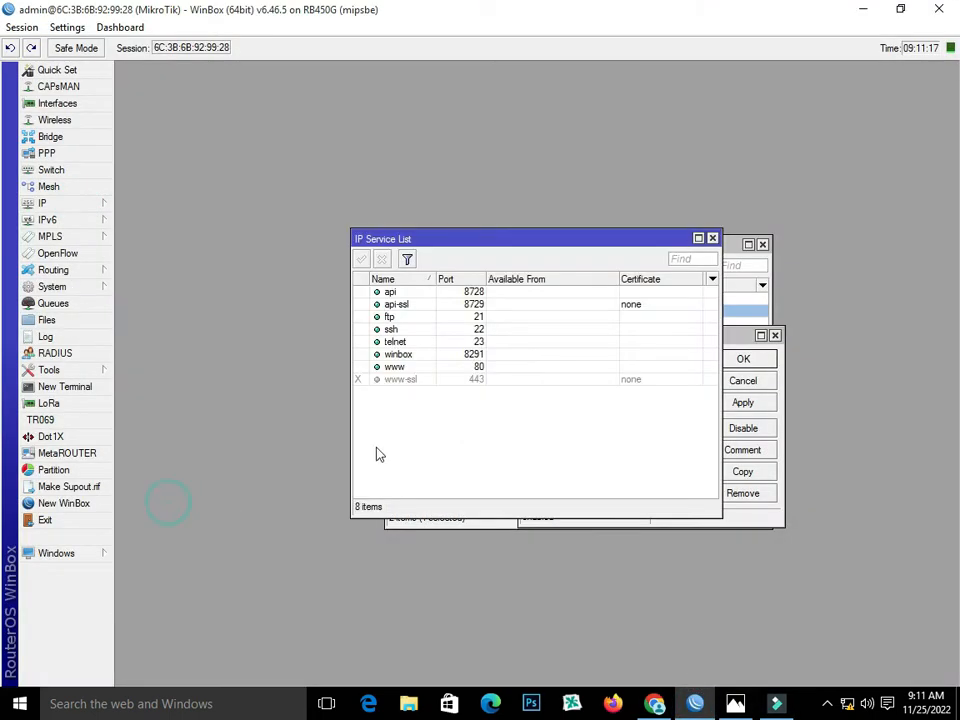
pyautogui.click(404, 366)
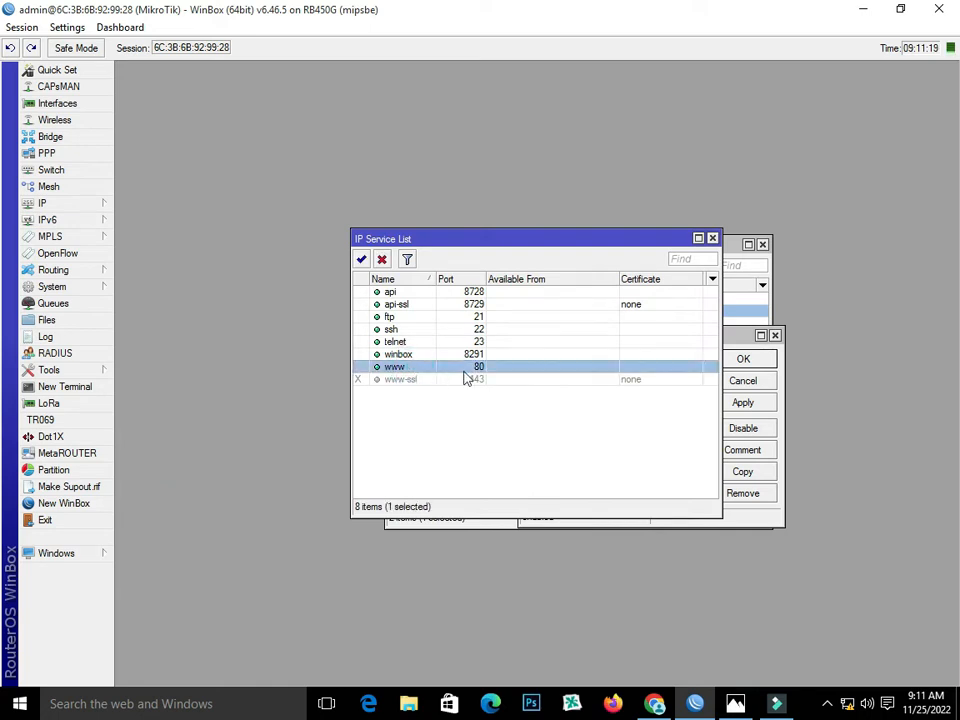
pyautogui.click(713, 239)
pyautogui.click(775, 338)
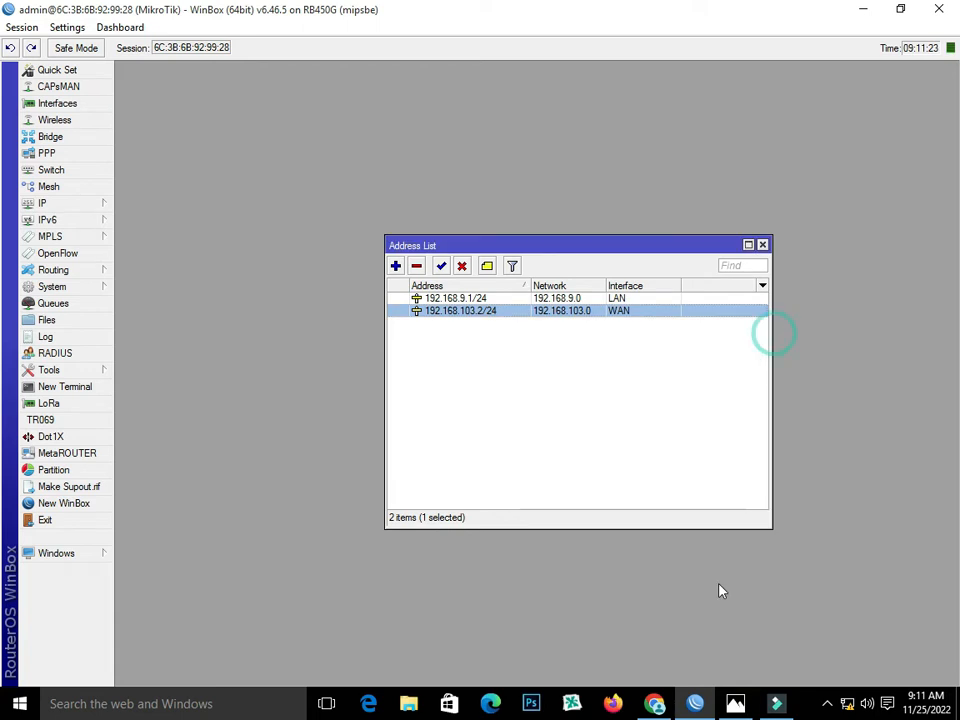
# - Switch to Chrome and load the User Manager page at 192.168.103.2:80/userman
pyautogui.click(655, 704)
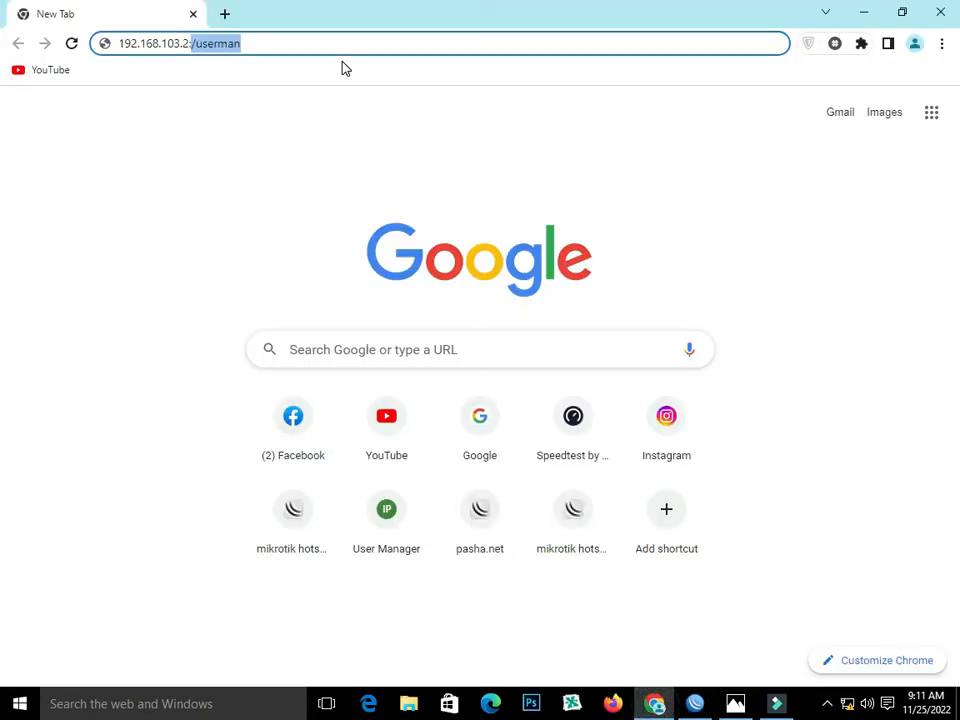
pyautogui.press('BackSpace')
pyautogui.write(':')
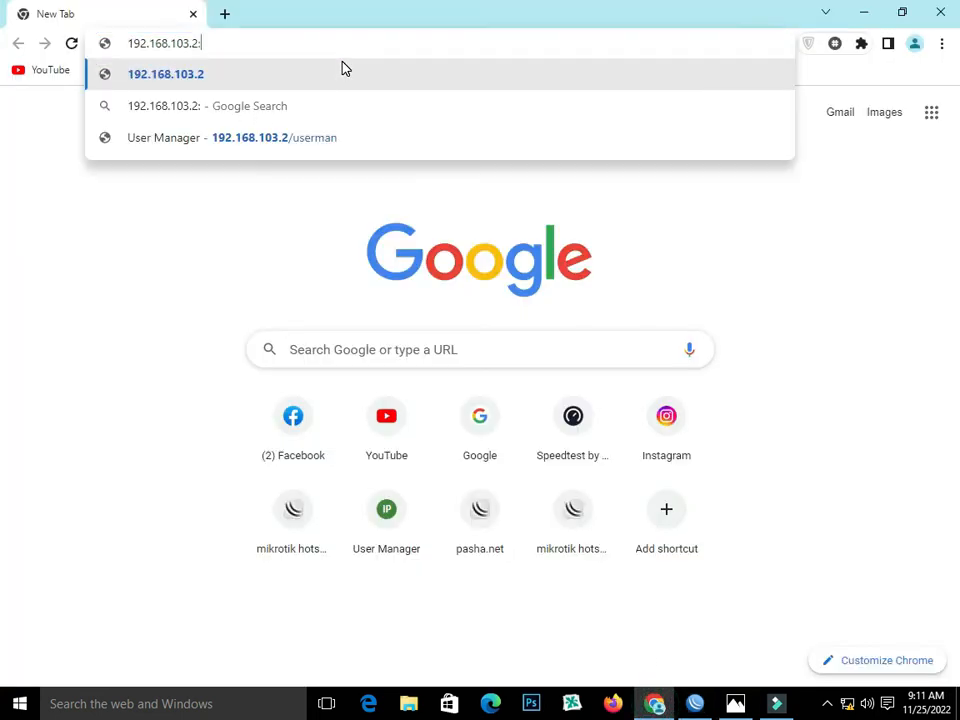
pyautogui.write('80')
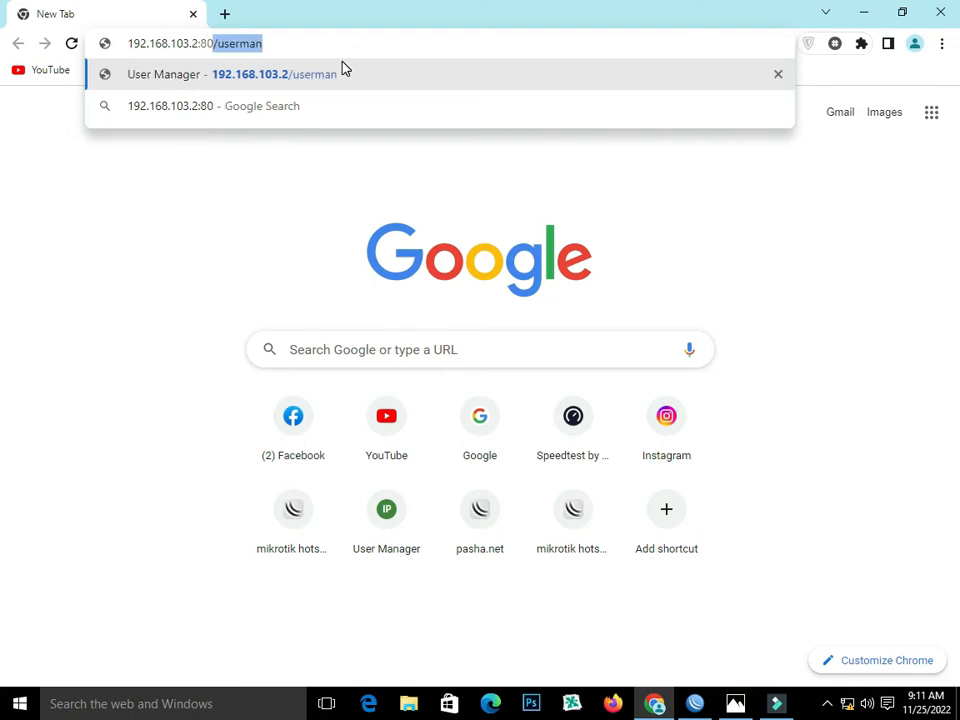
pyautogui.write('/')
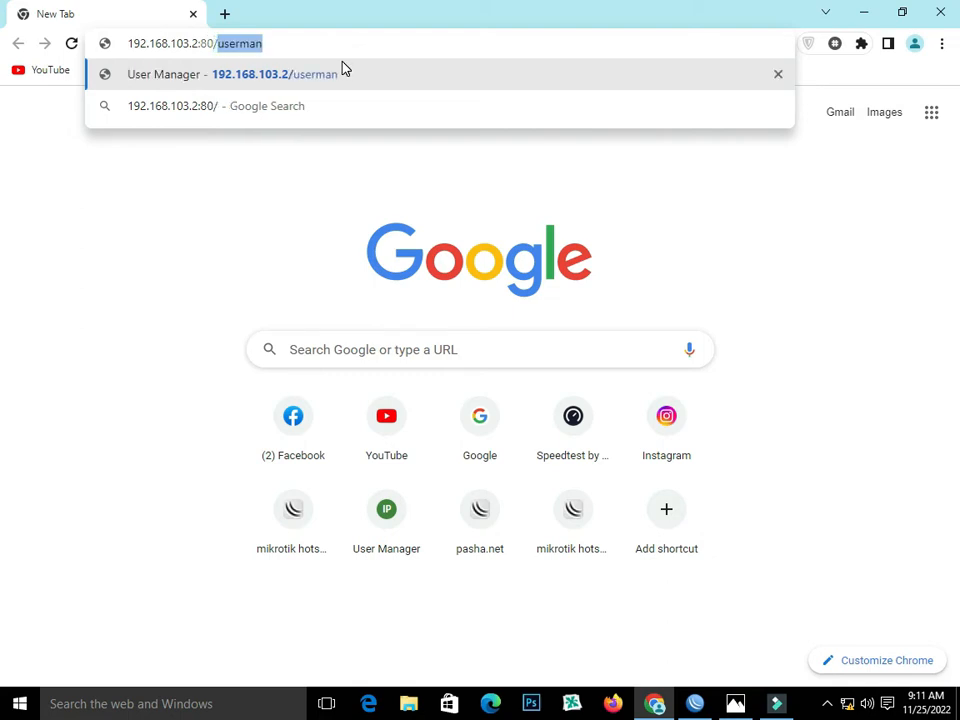
pyautogui.write('use')
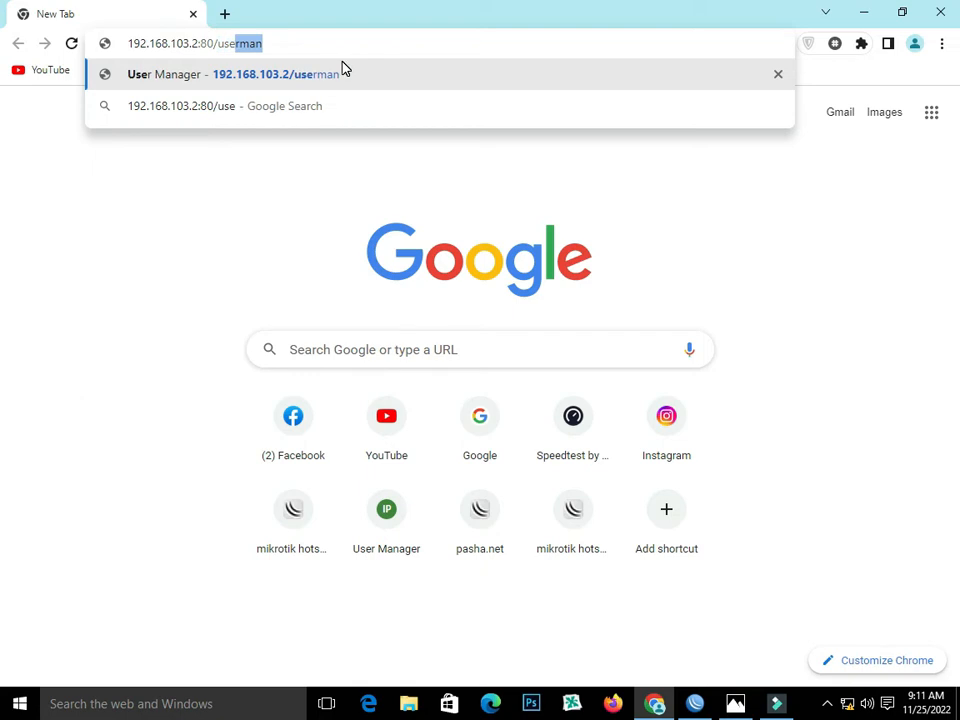
pyautogui.write('rman')
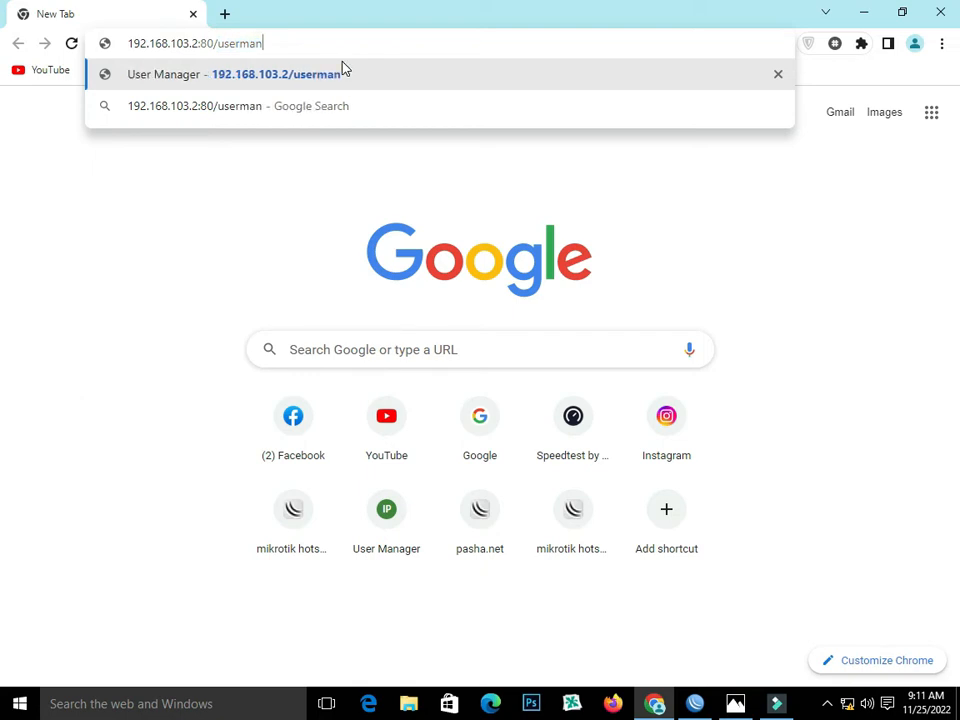
pyautogui.press('Return')
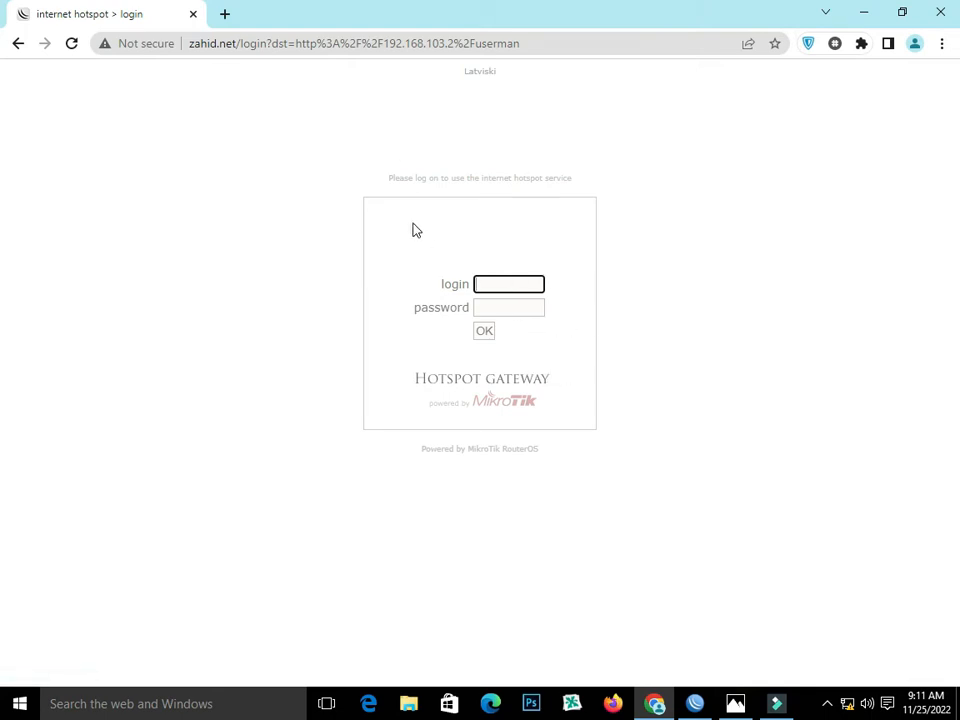
# - Log in on the hotspot gateway page with the account's login name and password
pyautogui.click(518, 283)
pyautogui.click(319, 256)
pyautogui.click(524, 285)
pyautogui.write('A')
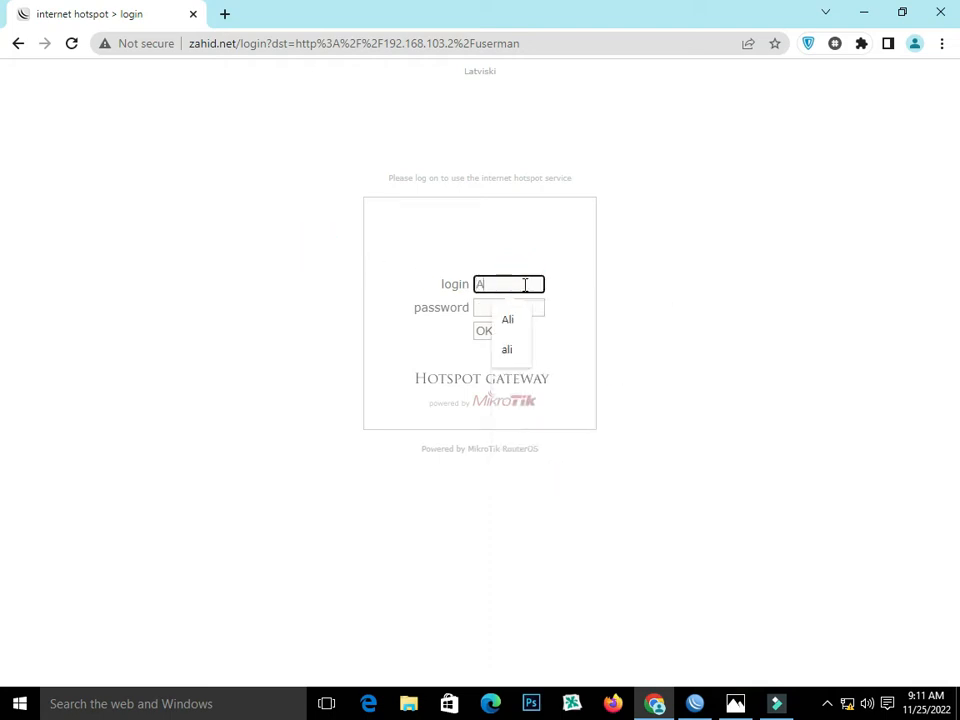
pyautogui.write('hmad')
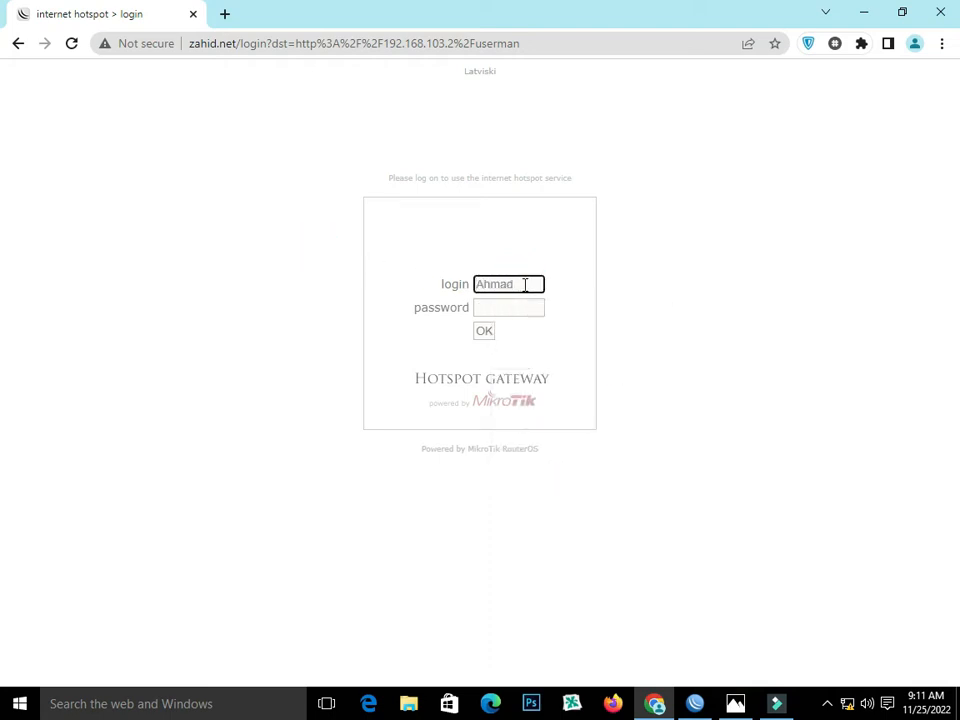
pyautogui.click(514, 307)
pyautogui.press('Return')
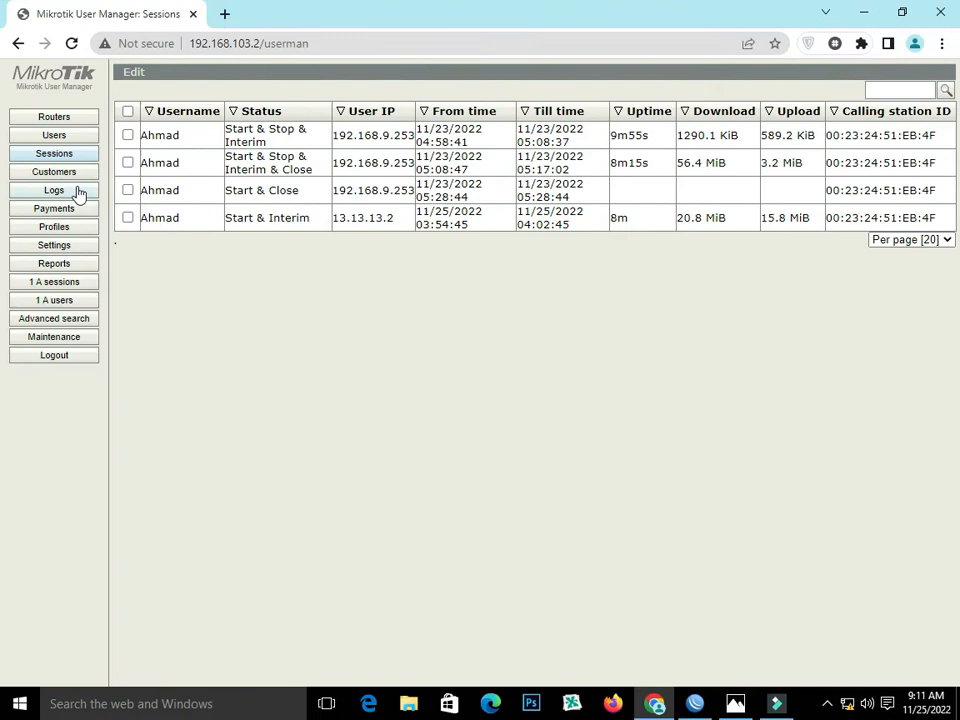
# - Review the details of the existing router entry in User Manager's router list and close them
pyautogui.click(58, 118)
pyautogui.click(182, 77)
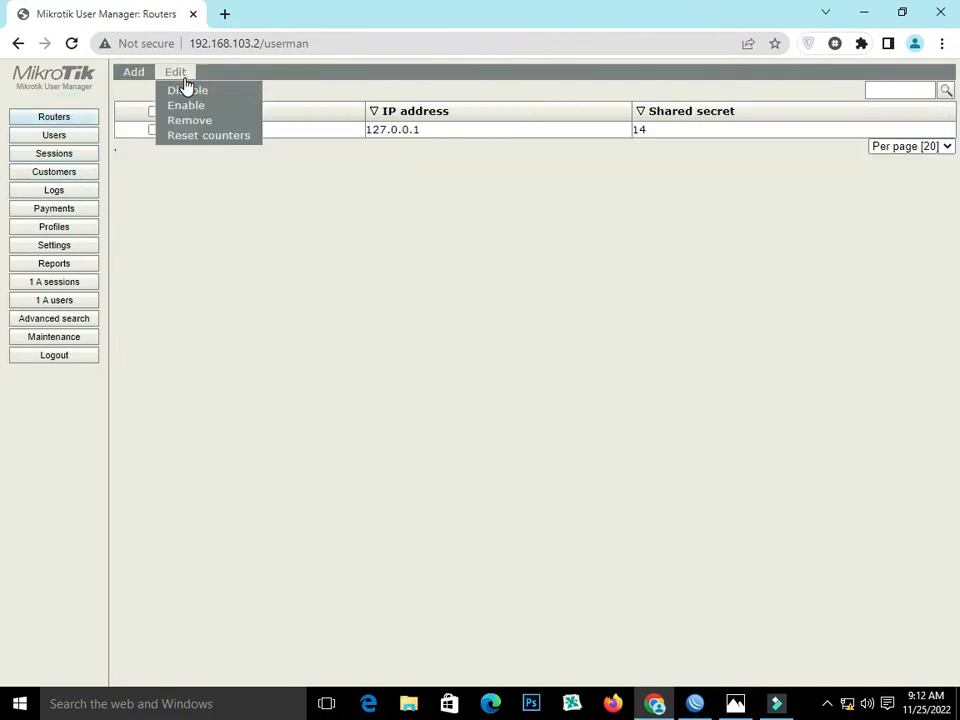
pyautogui.click(261, 223)
pyautogui.click(217, 132)
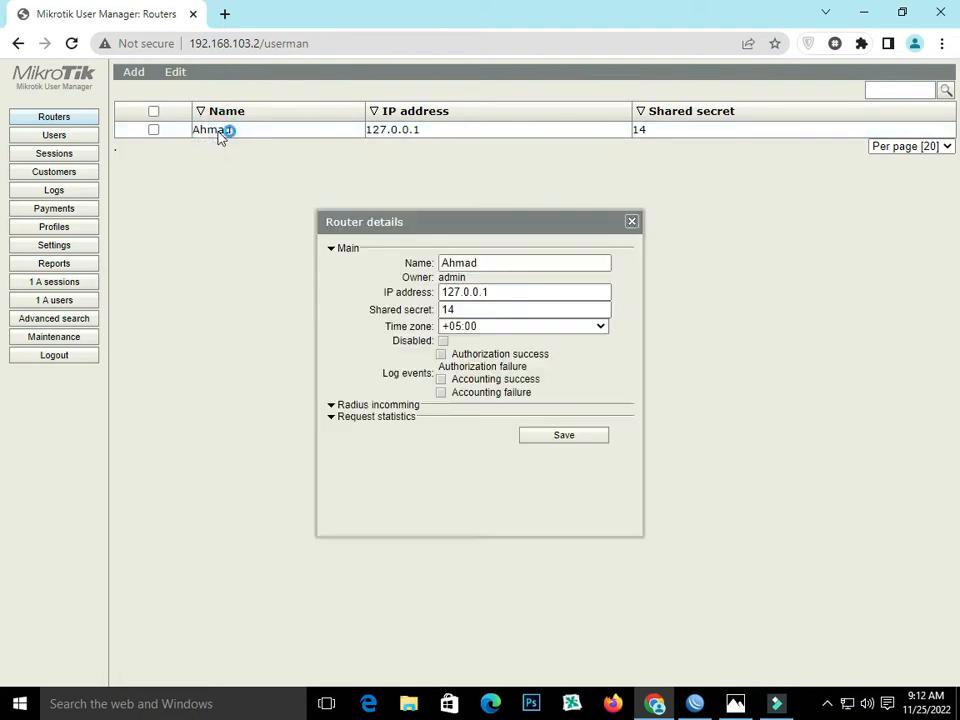
pyautogui.click(631, 221)
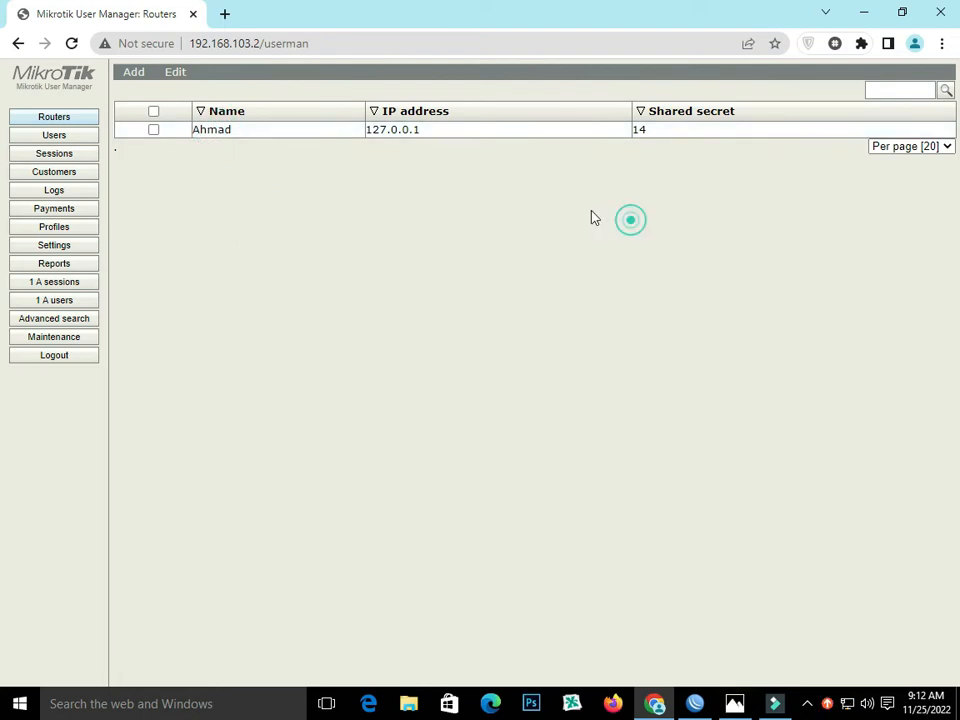
pyautogui.click(137, 74)
pyautogui.click(176, 73)
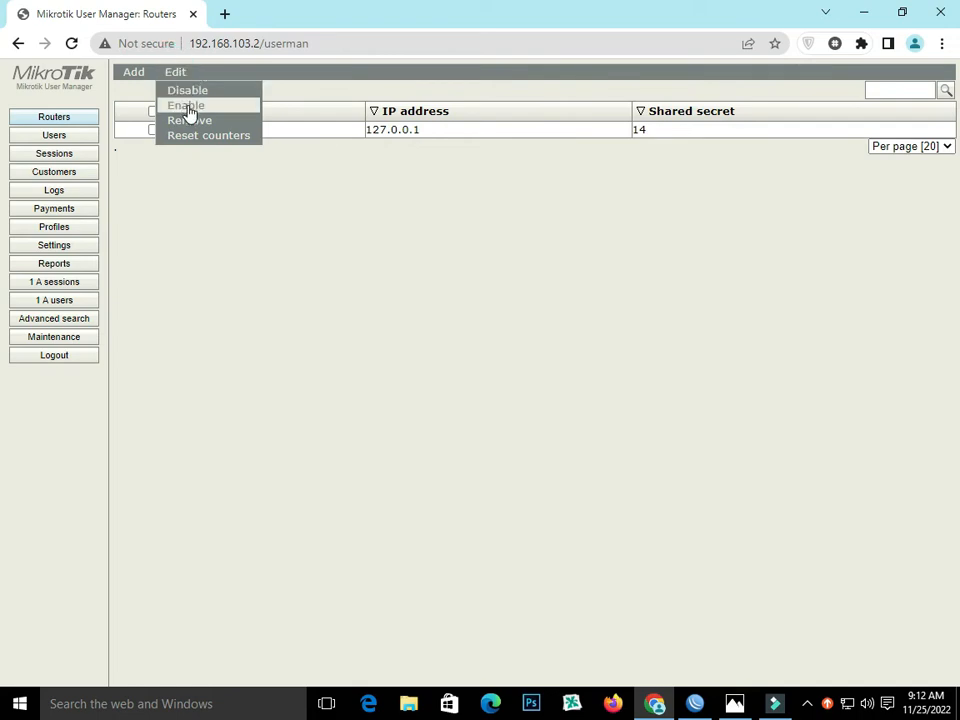
pyautogui.click(189, 112)
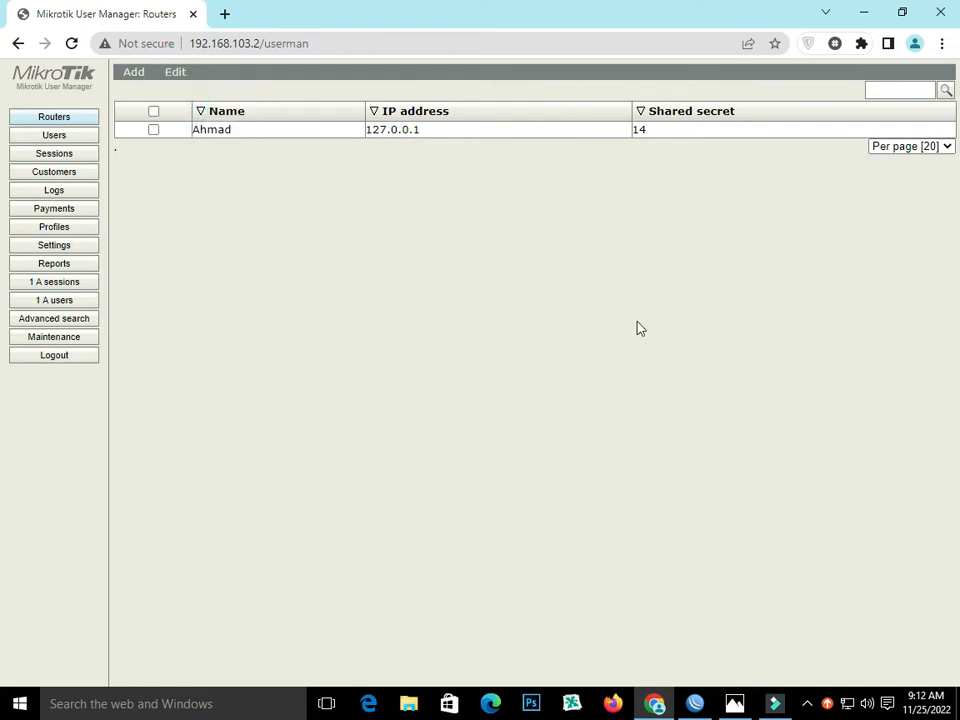
pyautogui.click(538, 261)
pyautogui.click(546, 259)
pyautogui.click(450, 22)
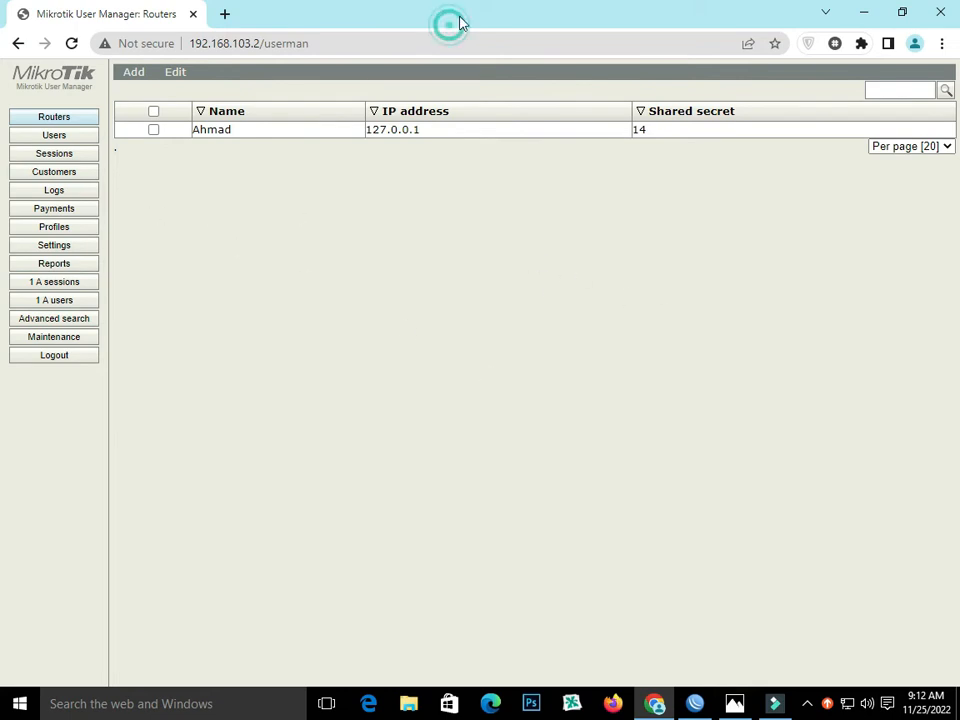
# - Switch to WinBox, close the address list and open the PPP window
pyautogui.click(695, 703)
pyautogui.click(762, 245)
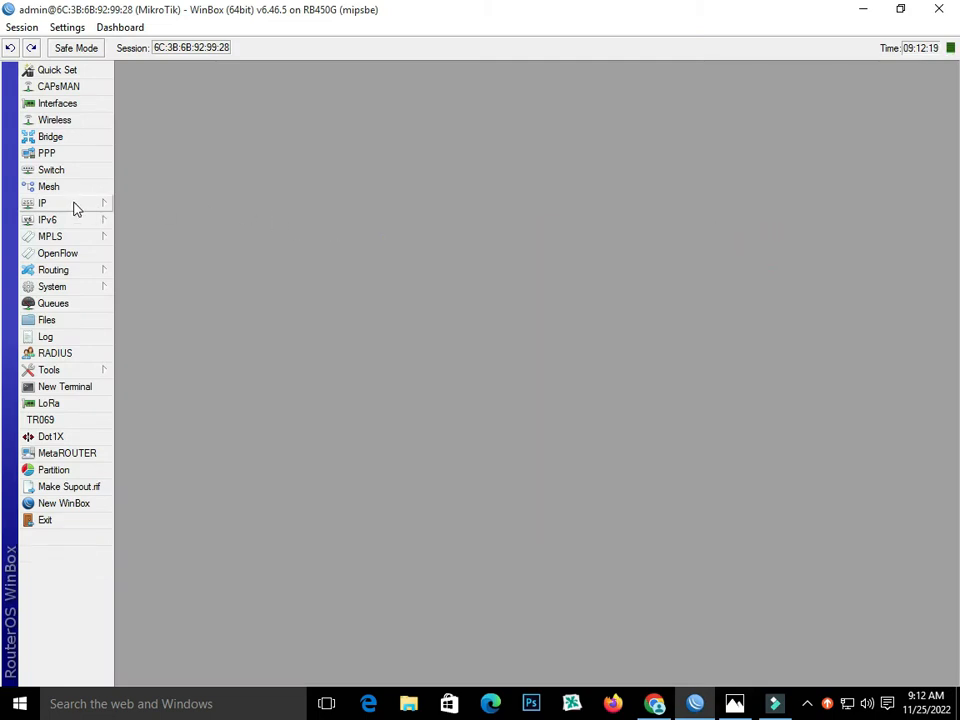
pyautogui.click(60, 153)
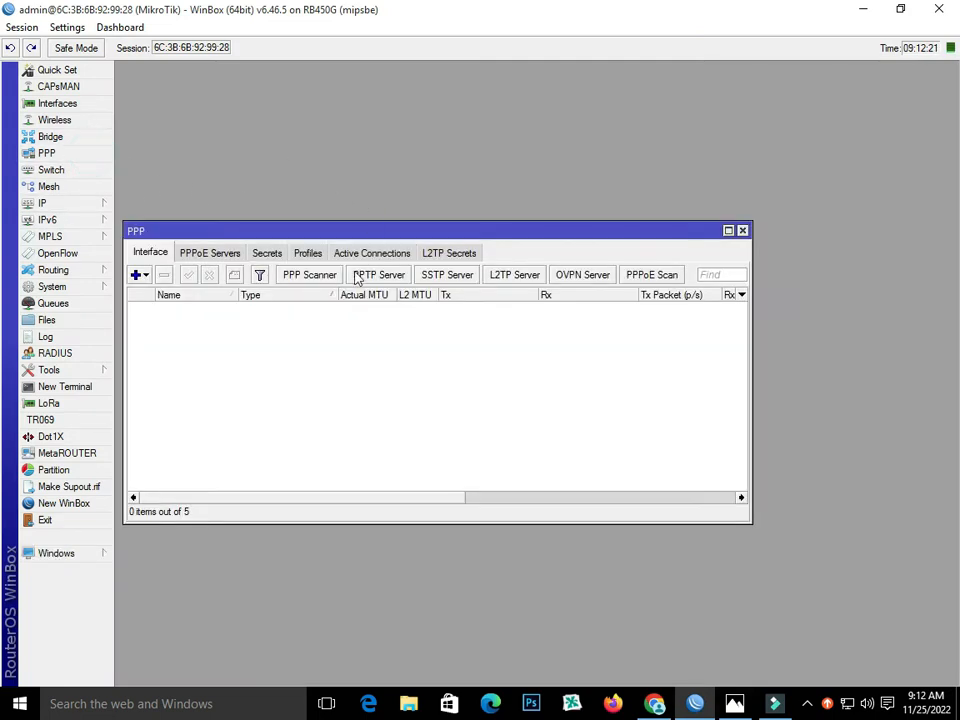
pyautogui.moveTo(419, 237); pyautogui.dragTo(504, 158)
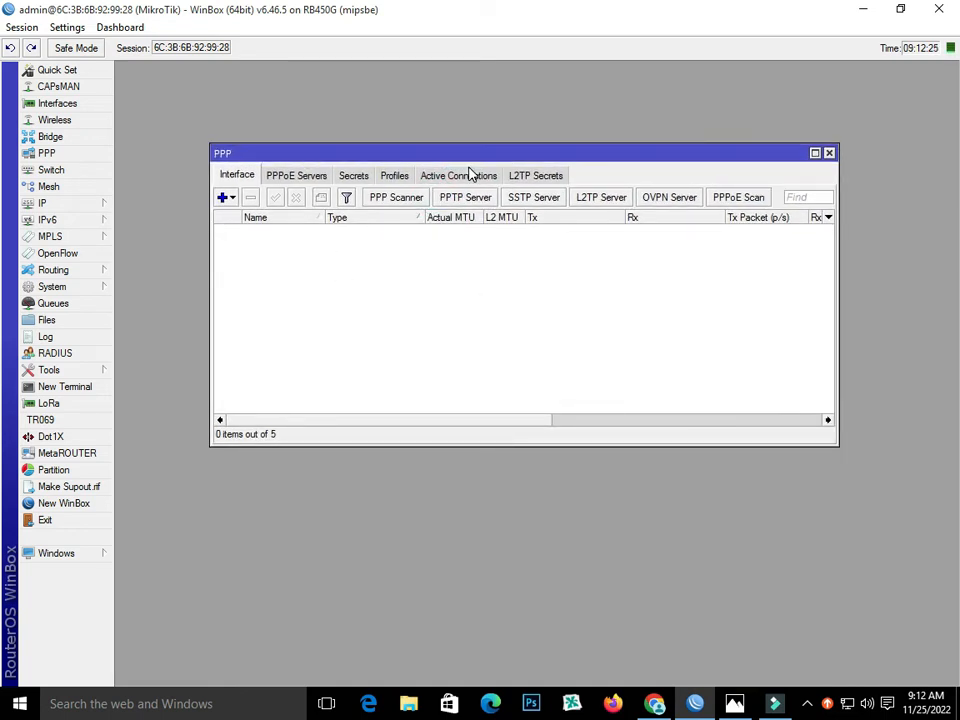
# - Start a new IP pool and name it PppPE
pyautogui.click(45, 205)
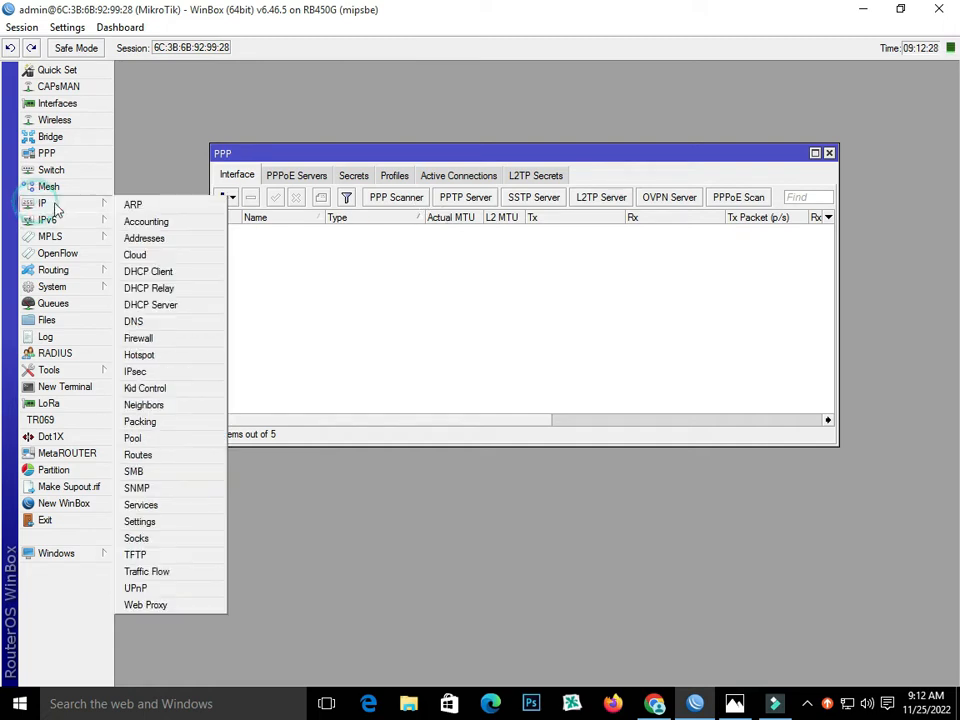
pyautogui.click(155, 438)
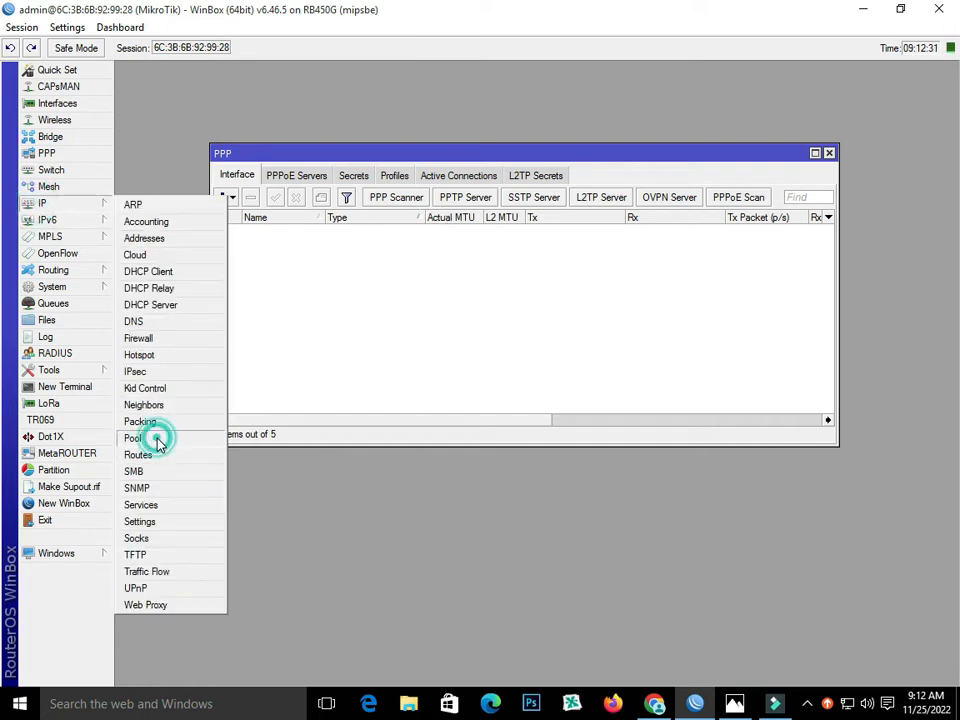
pyautogui.click(128, 115)
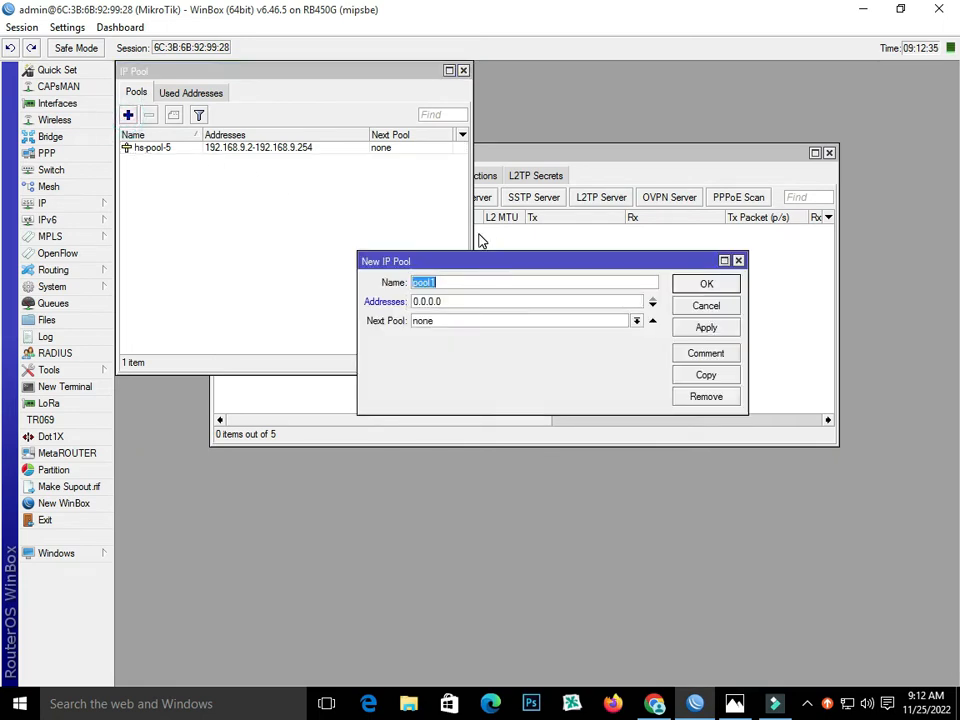
pyautogui.write('PppPE')
# - Set the pool's addresses to 15.15.15.2-15.15.15.254, copy the range's first address and save the pool
pyautogui.doubleClick(450, 303)
pyautogui.write('15.15.15.2')
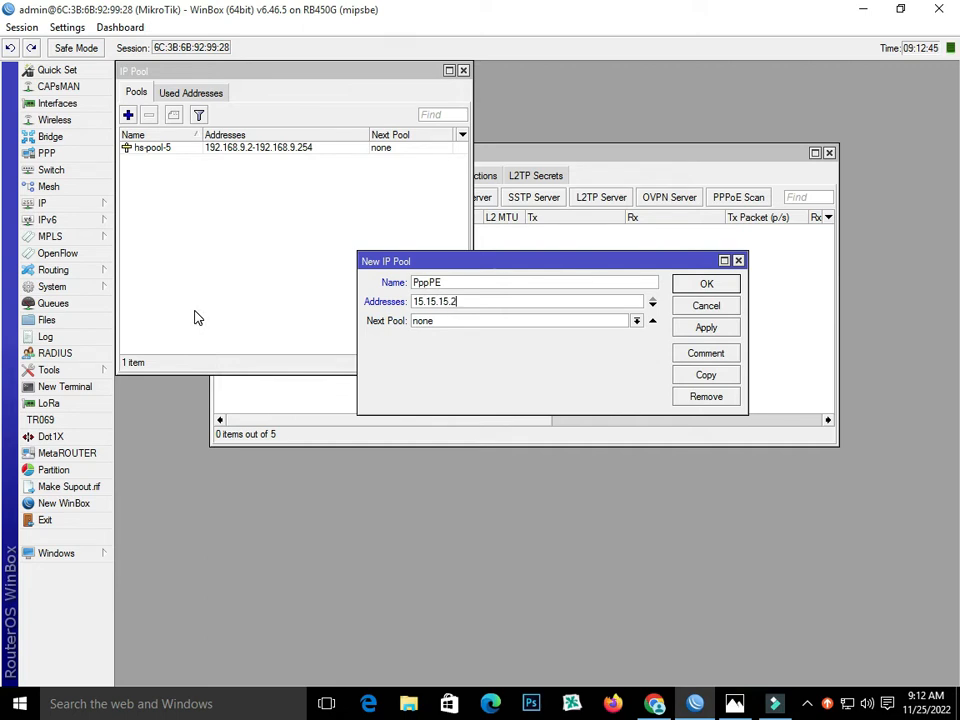
pyautogui.write('-15.15.15.254')
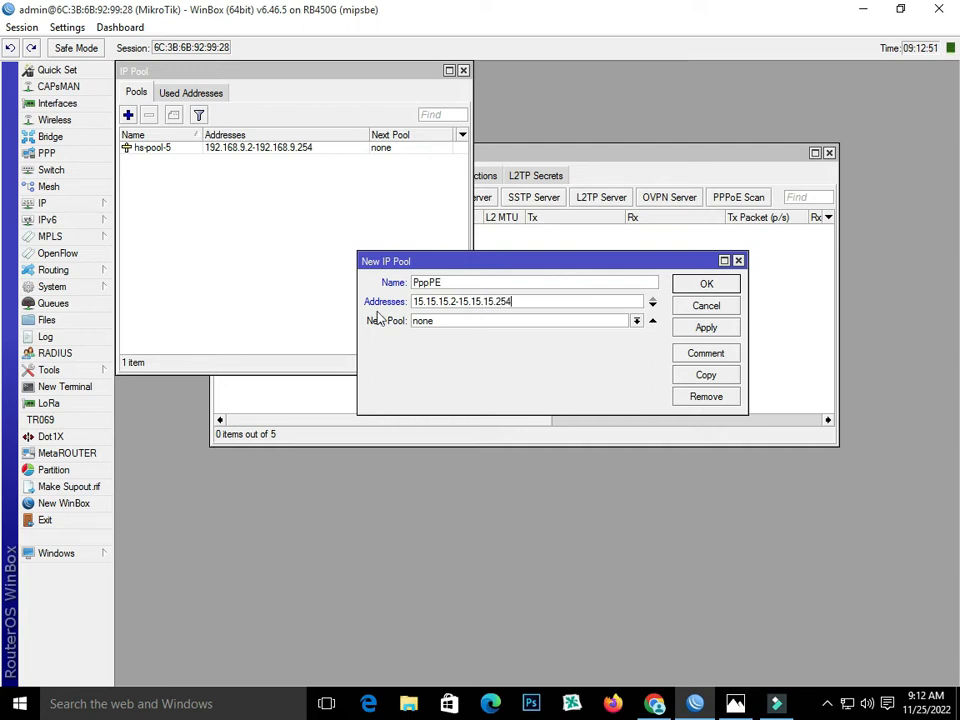
pyautogui.moveTo(416, 303); pyautogui.dragTo(454, 301)
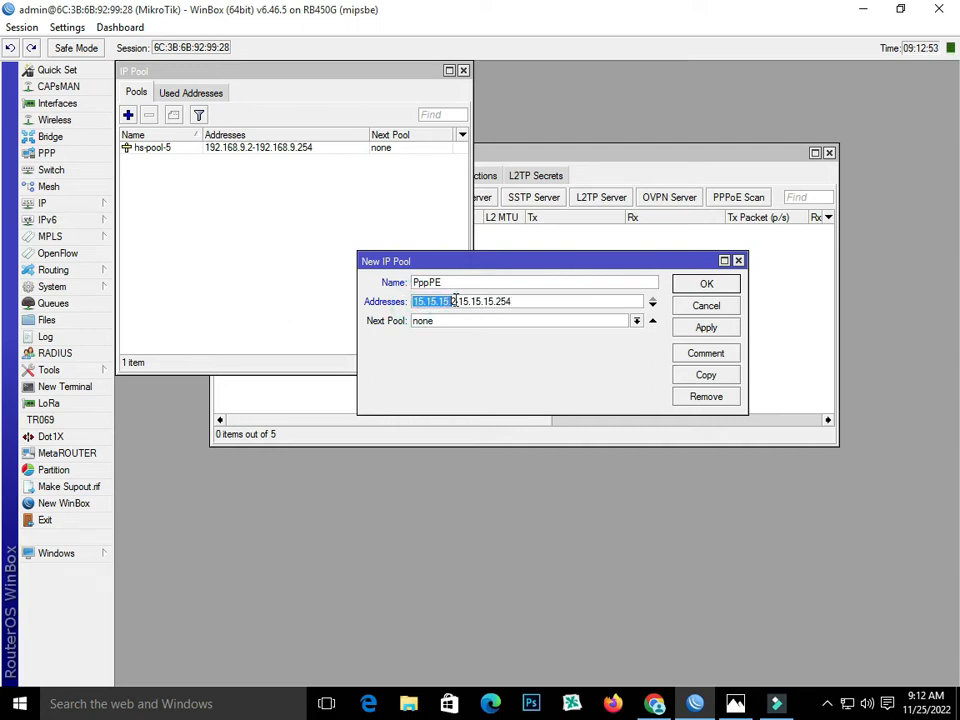
pyautogui.rightClick(455, 301)
pyautogui.click(480, 330)
pyautogui.click(686, 326)
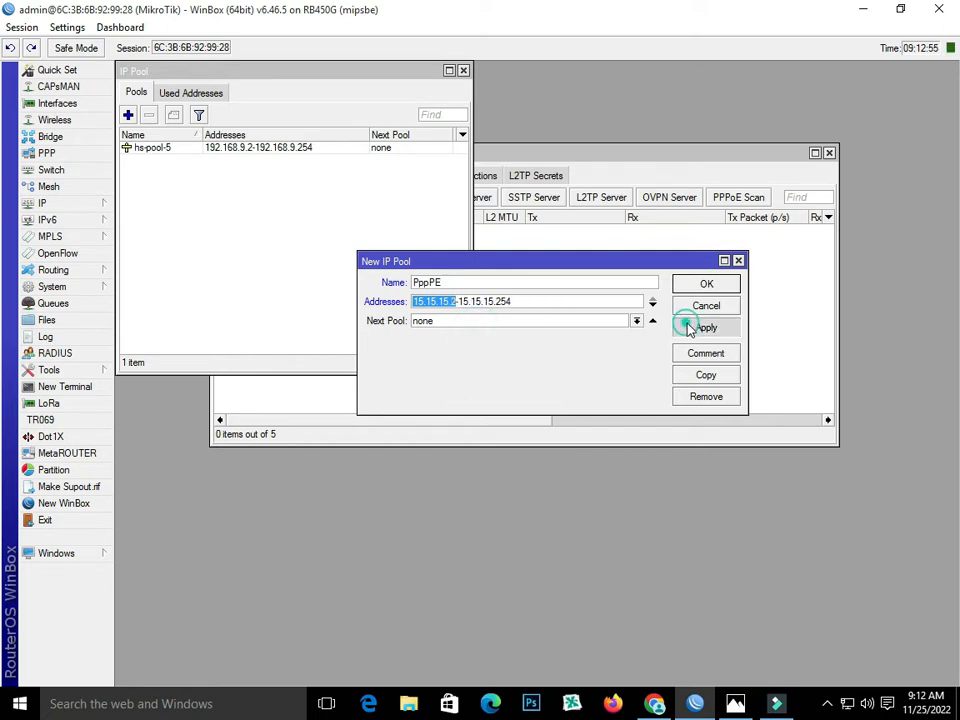
pyautogui.click(691, 287)
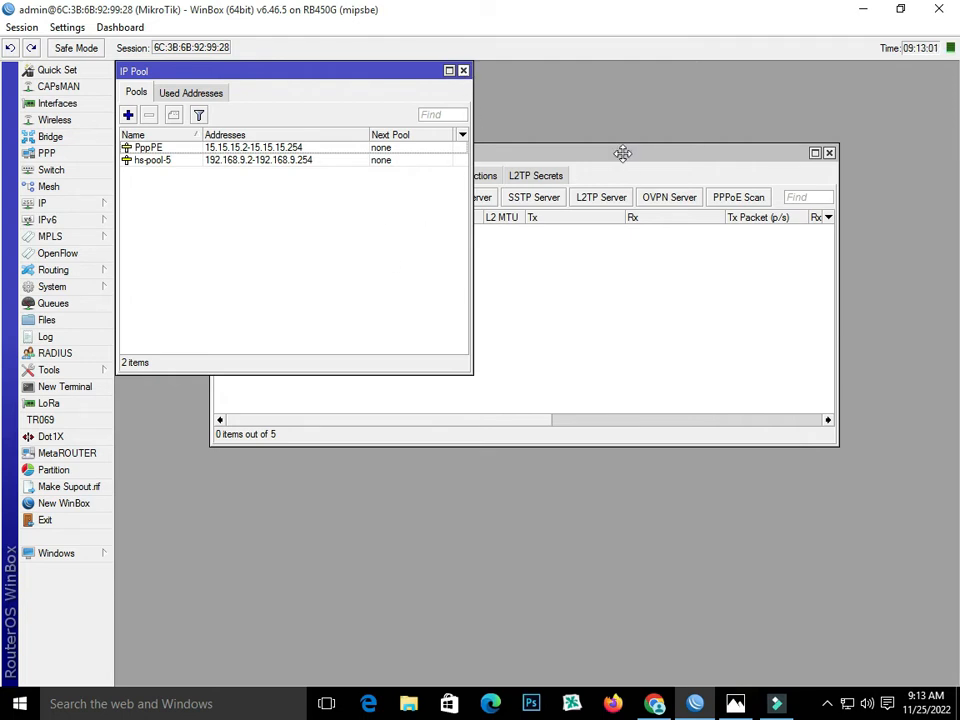
# - Start a new firewall NAT rule in the srcnat chain with source address 15.15.15.0/24
pyautogui.moveTo(622, 153); pyautogui.dragTo(632, 258)
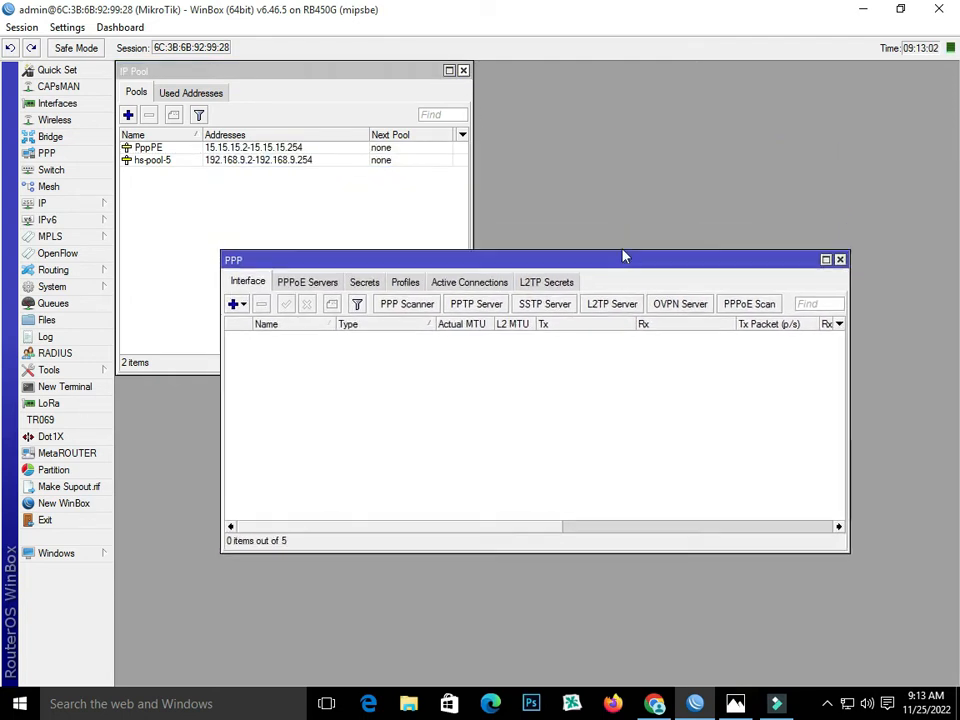
pyautogui.click(53, 200)
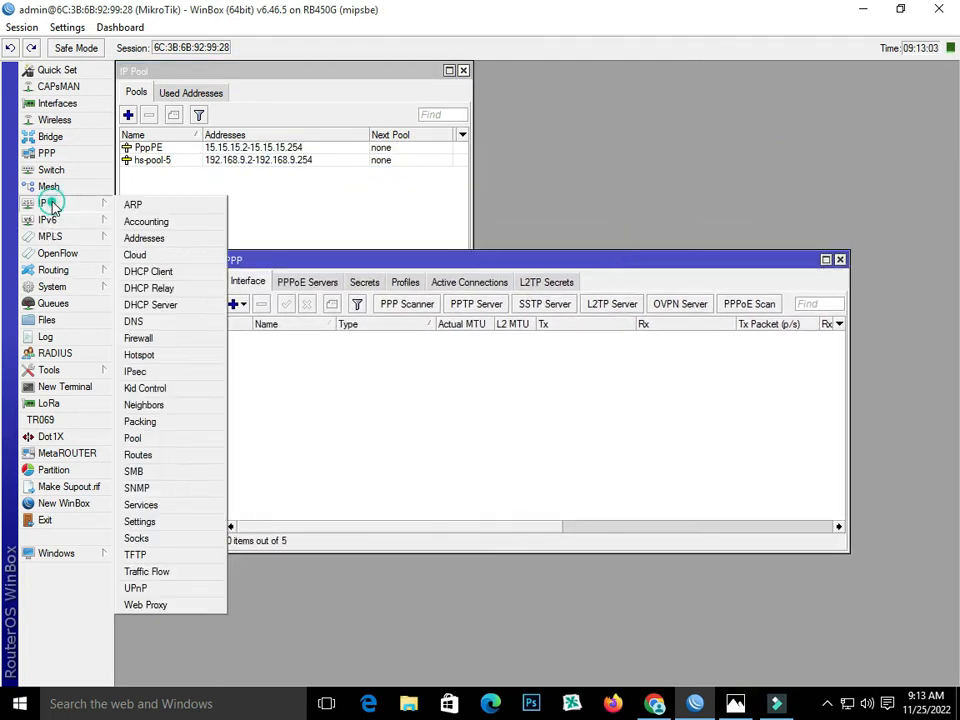
pyautogui.click(163, 339)
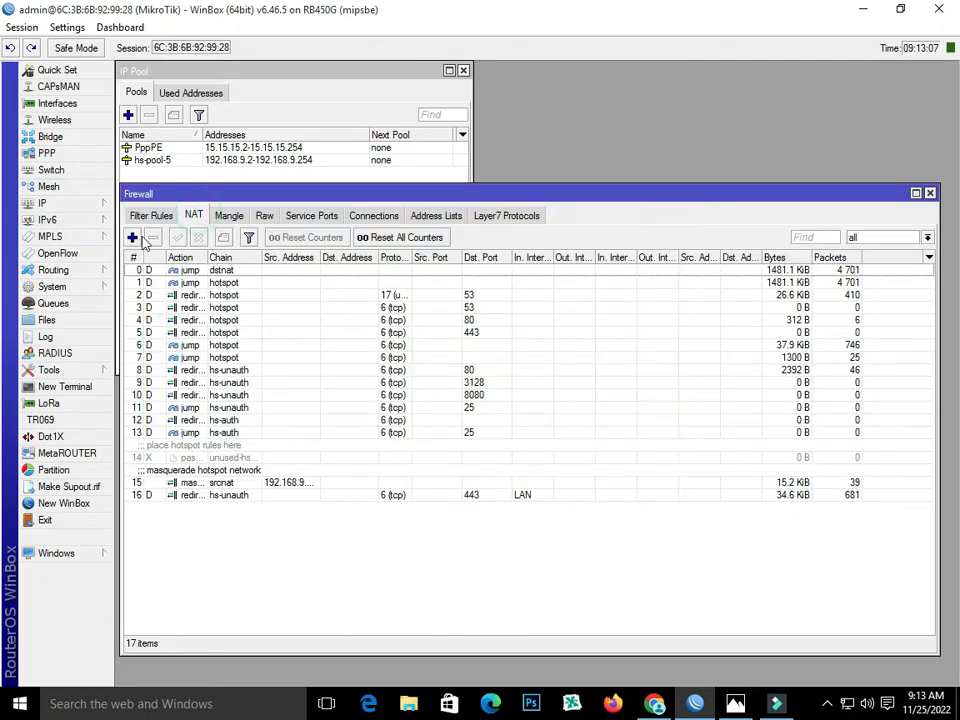
pyautogui.click(133, 237)
pyautogui.click(336, 288)
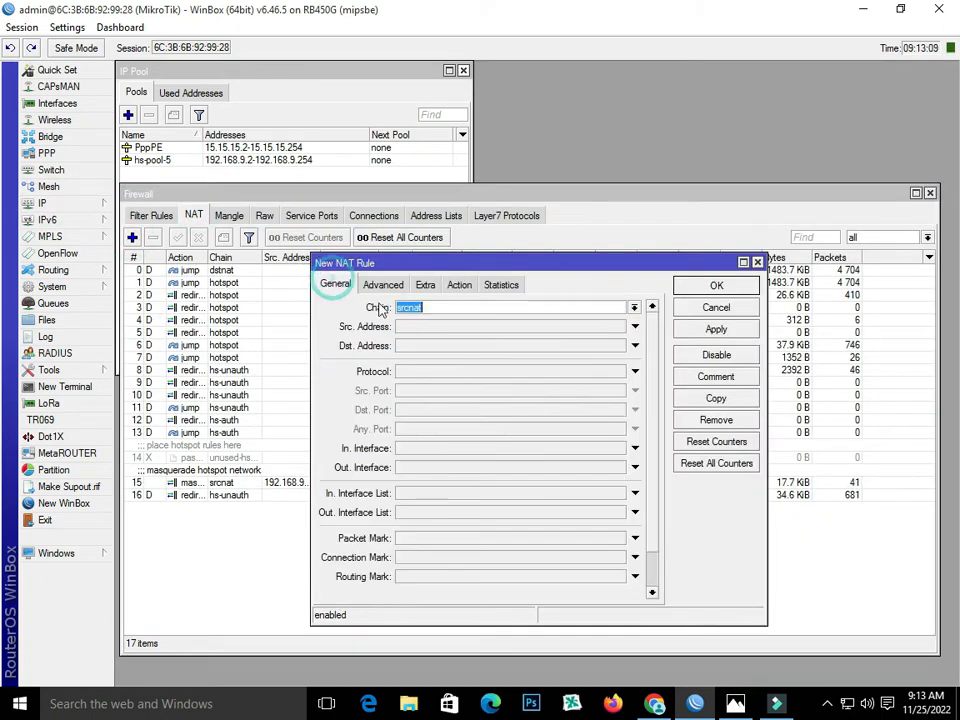
pyautogui.click(455, 326)
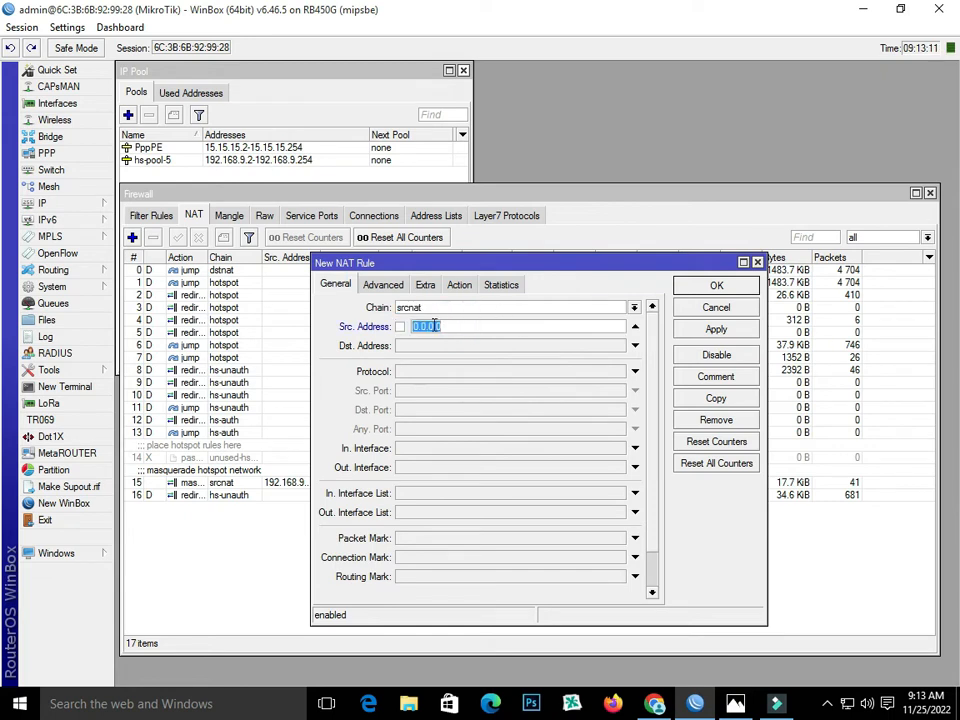
pyautogui.rightClick(455, 326)
pyautogui.click(462, 372)
pyautogui.write('4')
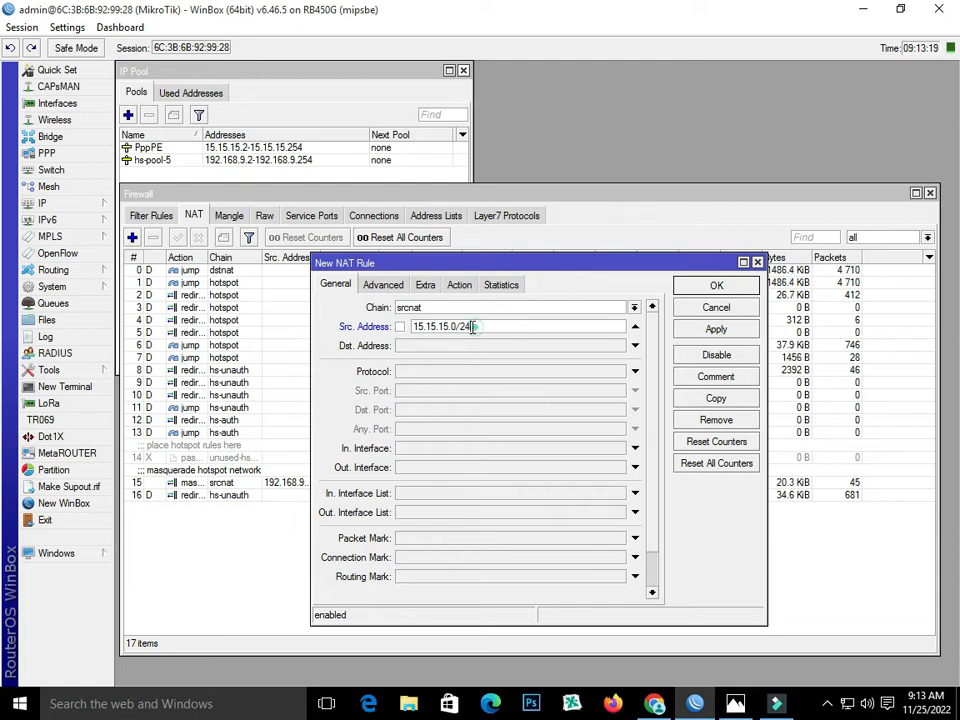
pyautogui.hotkey('ctrl', 'a')
# - Set the NAT rule's action to masquerade, save the rule and close the firewall window
pyautogui.click(459, 285)
pyautogui.click(458, 309)
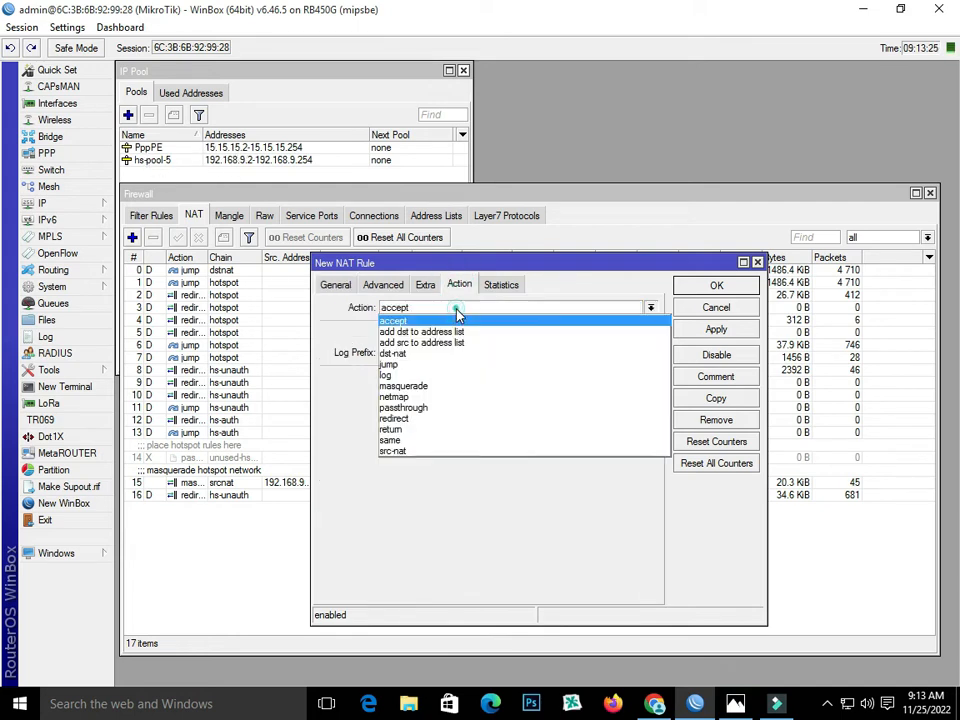
pyautogui.click(458, 387)
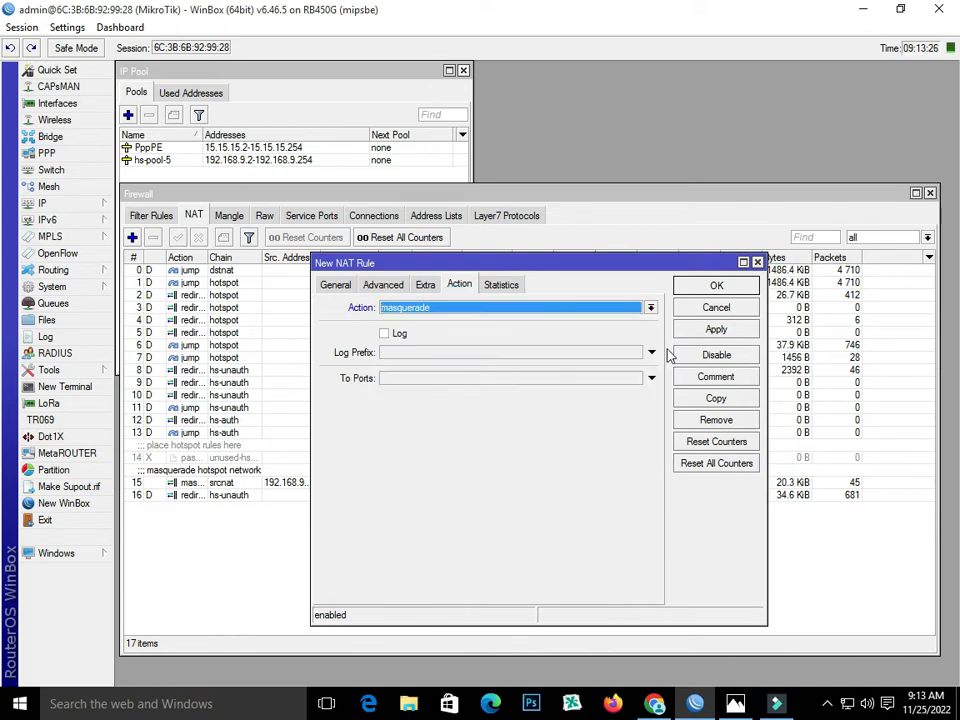
pyautogui.click(716, 329)
pyautogui.click(694, 287)
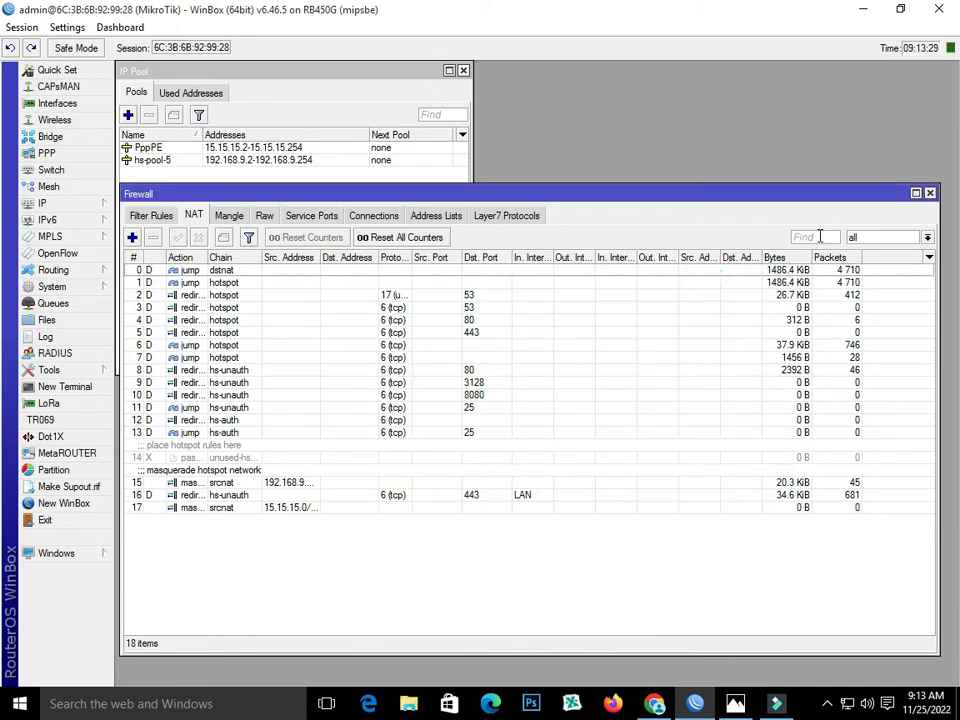
pyautogui.click(929, 196)
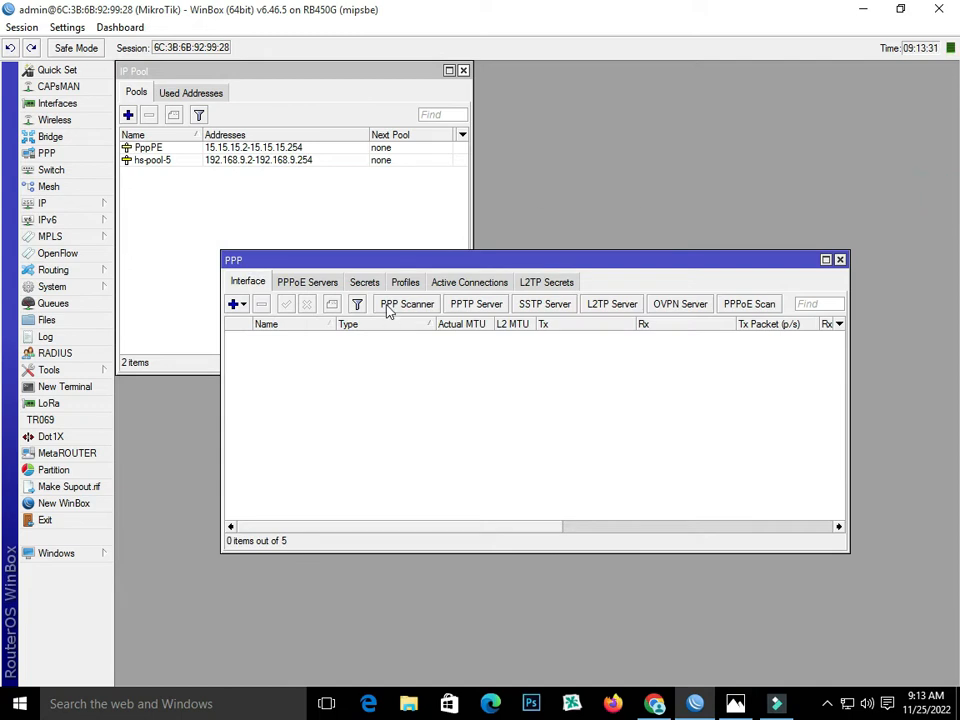
# - Add a PPPoE server named service1 on the LAN interface with One Session Per Host enabled
pyautogui.moveTo(403, 262); pyautogui.dragTo(407, 192)
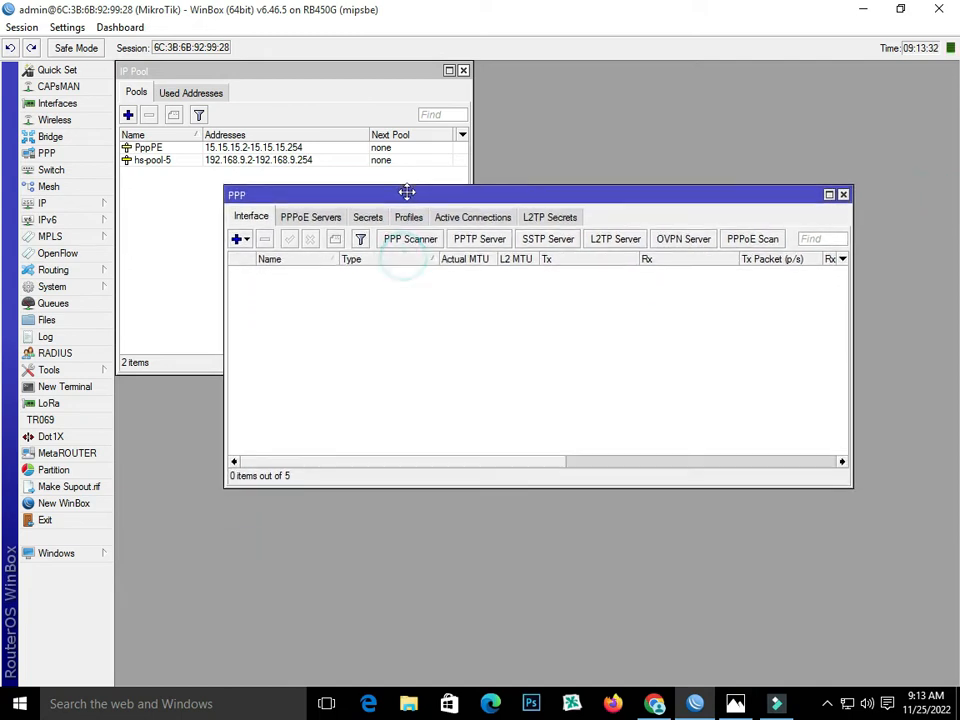
pyautogui.click(310, 223)
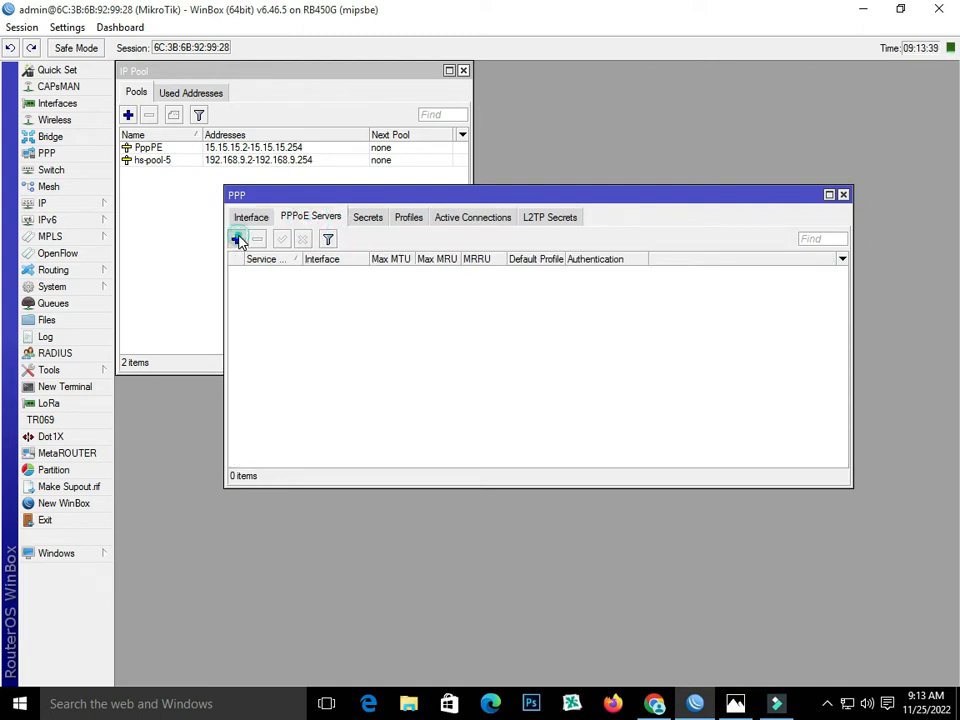
pyautogui.click(237, 239)
pyautogui.click(499, 270)
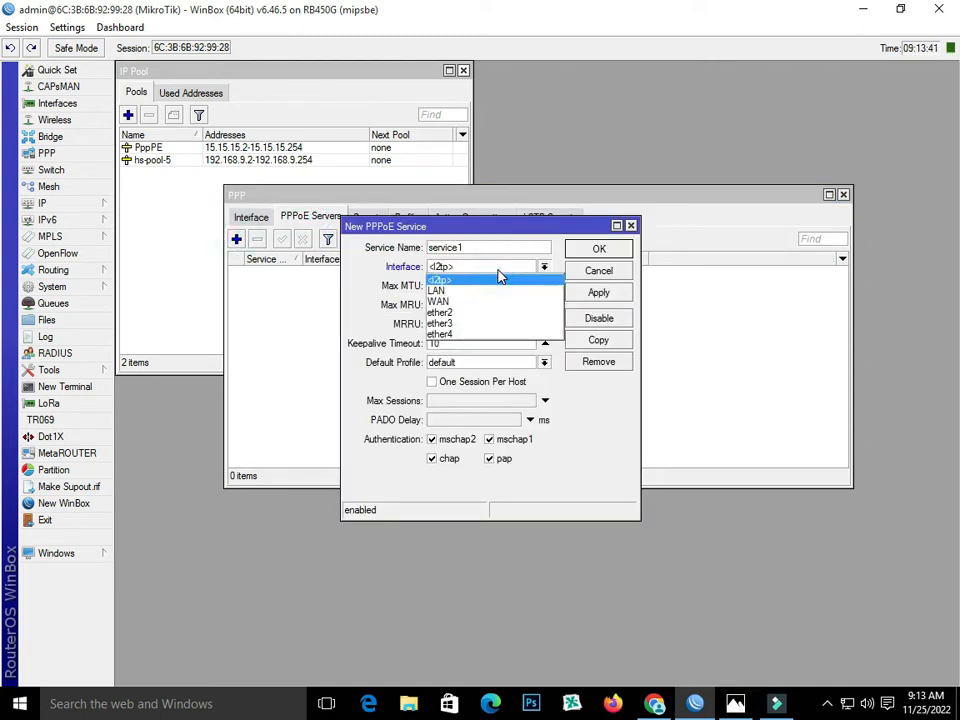
pyautogui.click(494, 291)
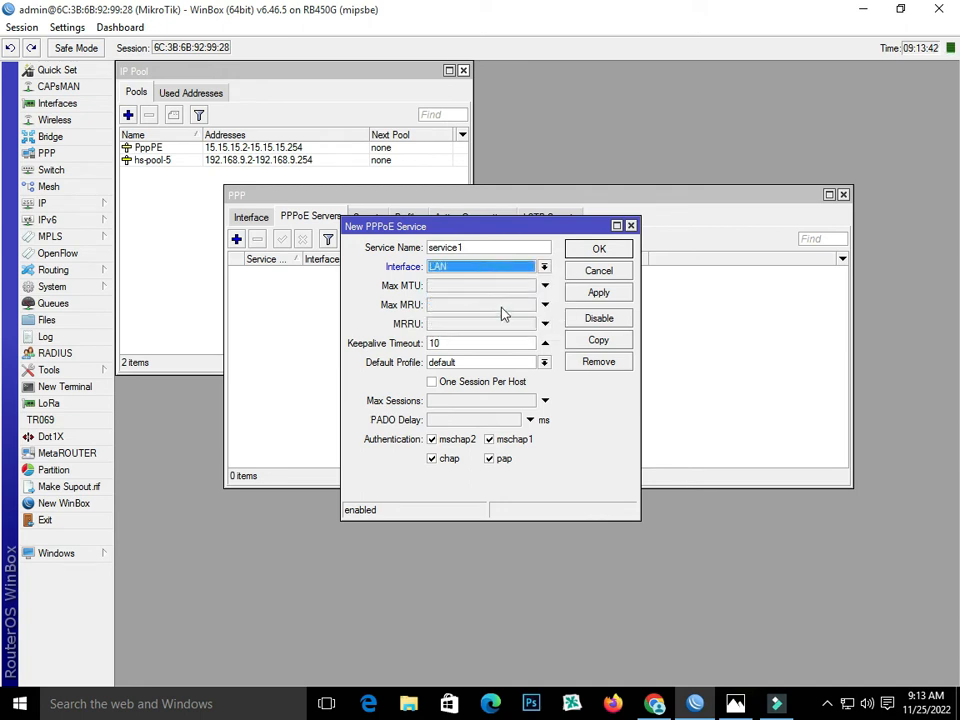
pyautogui.click(435, 381)
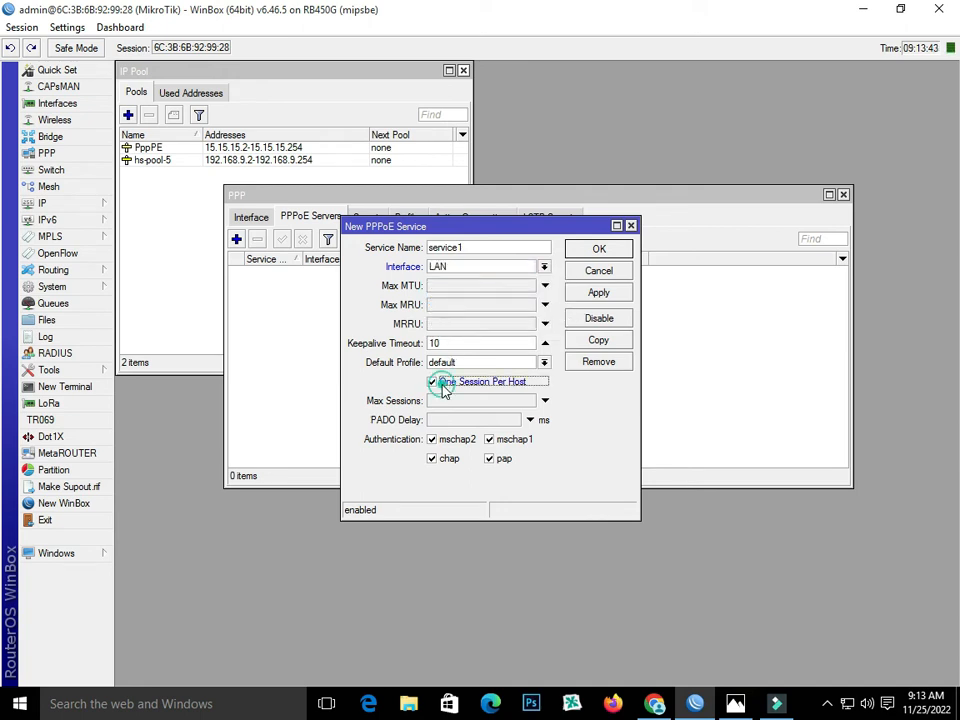
pyautogui.click(599, 293)
pyautogui.click(599, 251)
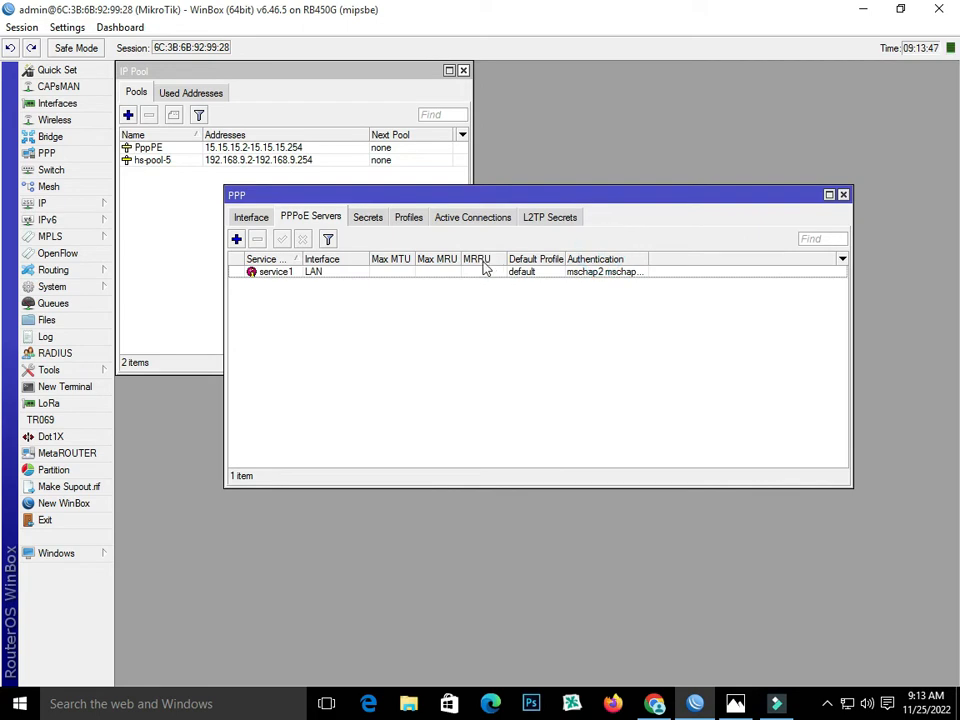
# - Open the default PPP profile and fill in 192.168.9.1 as its local address
pyautogui.click(411, 220)
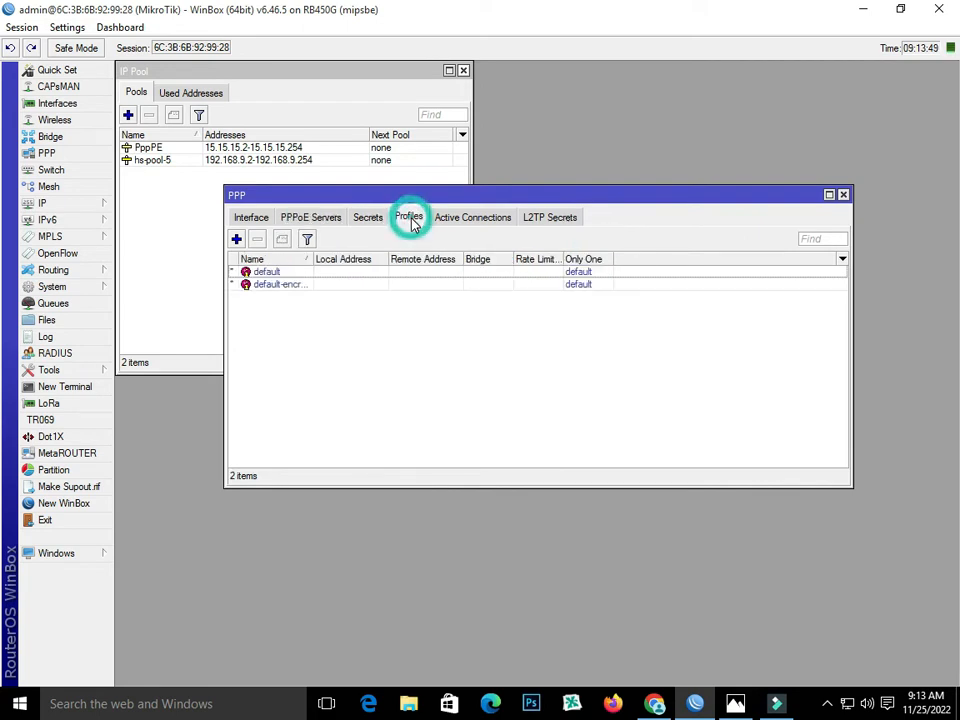
pyautogui.doubleClick(257, 273)
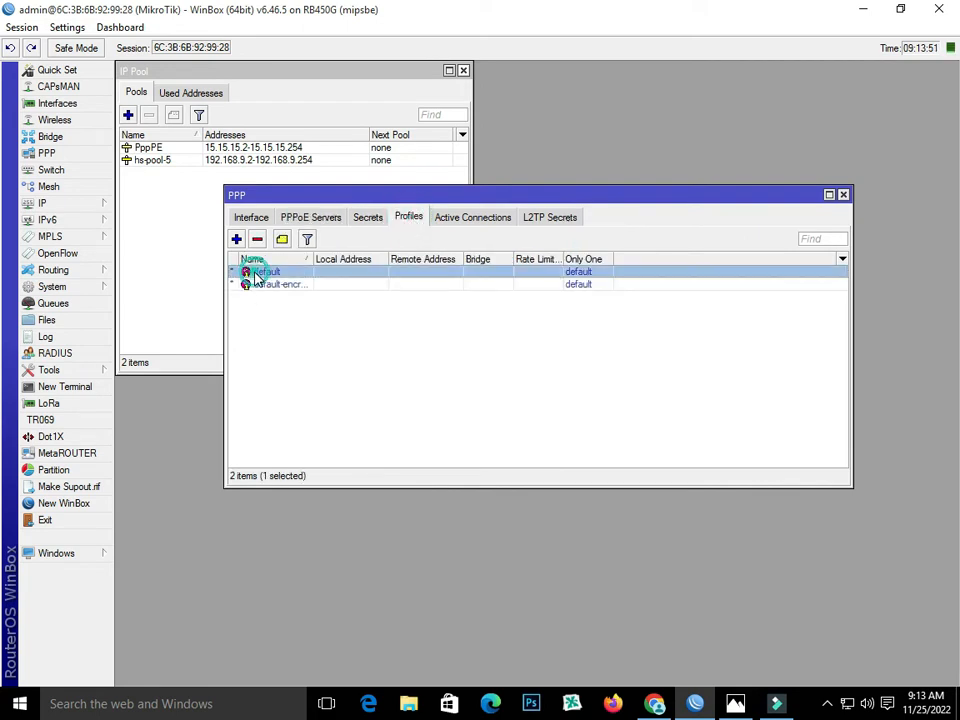
pyautogui.click(555, 316)
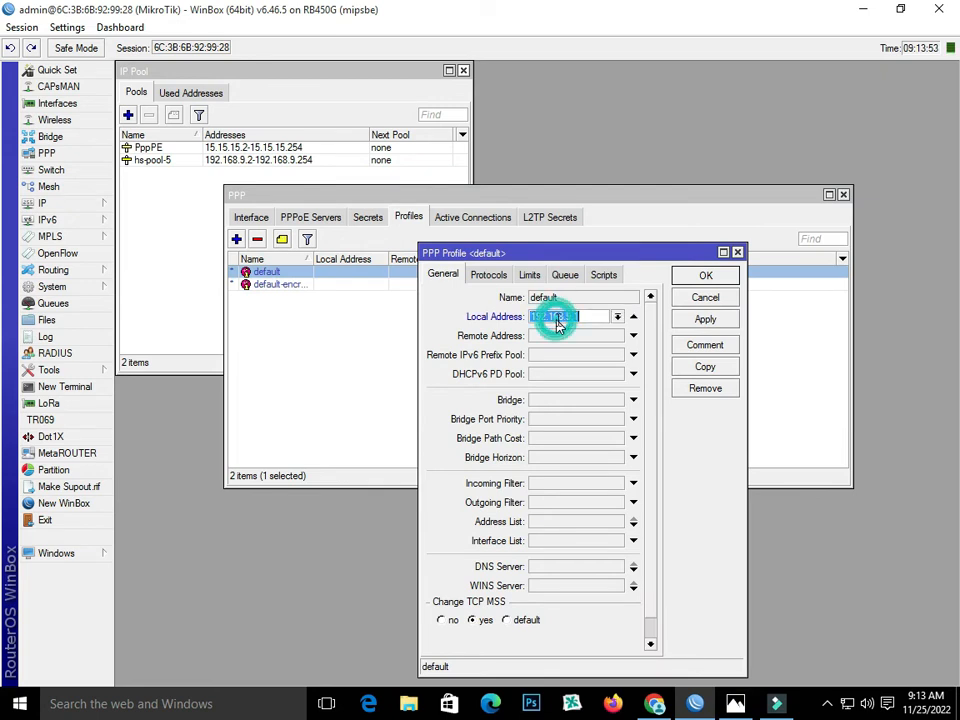
pyautogui.write('192.168.9.1')
# - Copy the LAN interface's address without its prefix length from the IP address list, then close the list
pyautogui.click(75, 203)
pyautogui.click(130, 240)
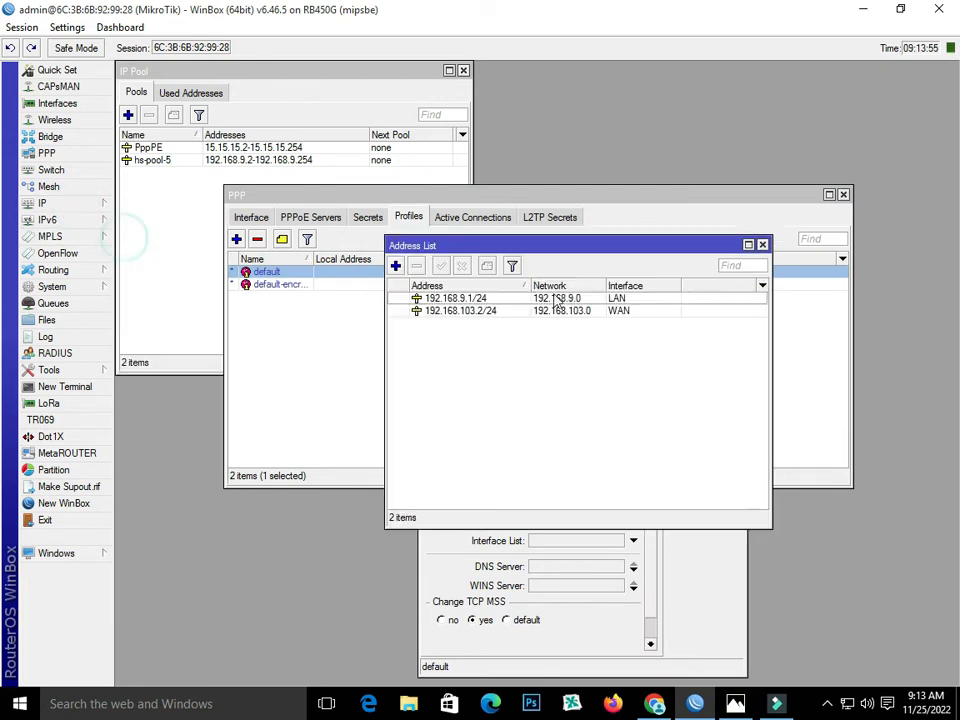
pyautogui.doubleClick(481, 299)
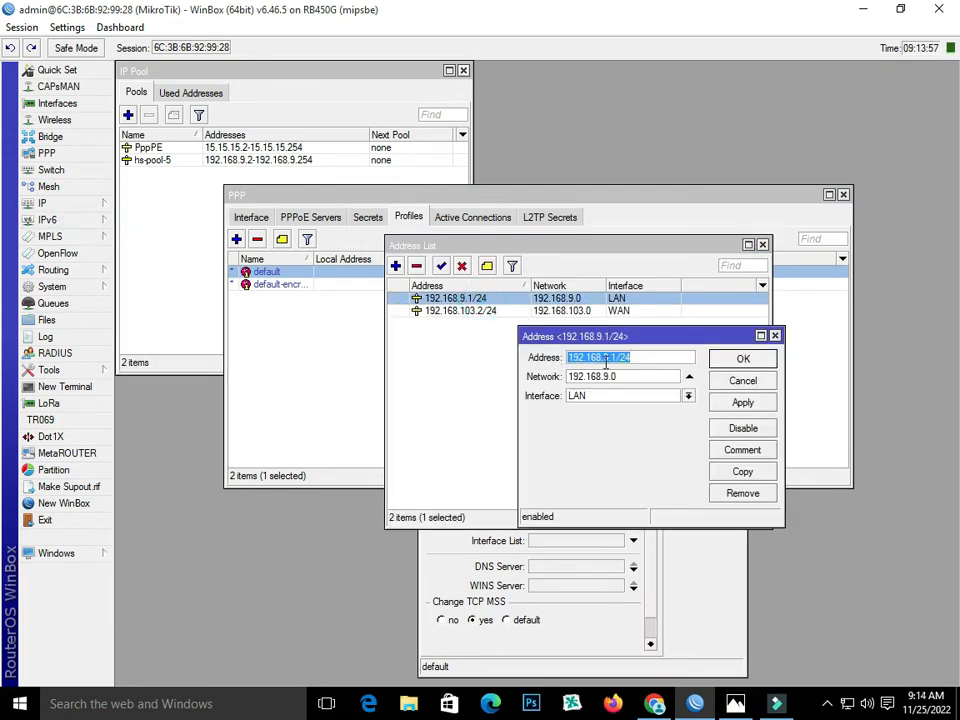
pyautogui.moveTo(613, 357); pyautogui.dragTo(568, 357)
pyautogui.rightClick(606, 357)
pyautogui.click(620, 386)
pyautogui.click(775, 336)
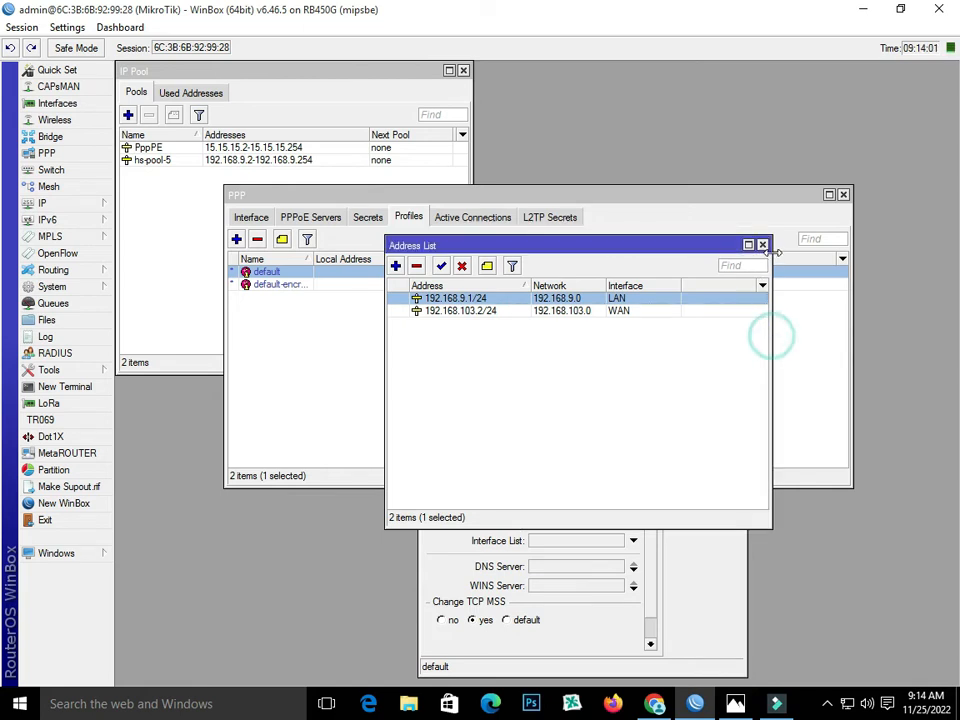
pyautogui.click(762, 244)
# - Paste 192.168.9.1 as the default profile's local address, set the remote address to the PppPE pool and save the profile
pyautogui.rightClick(578, 318)
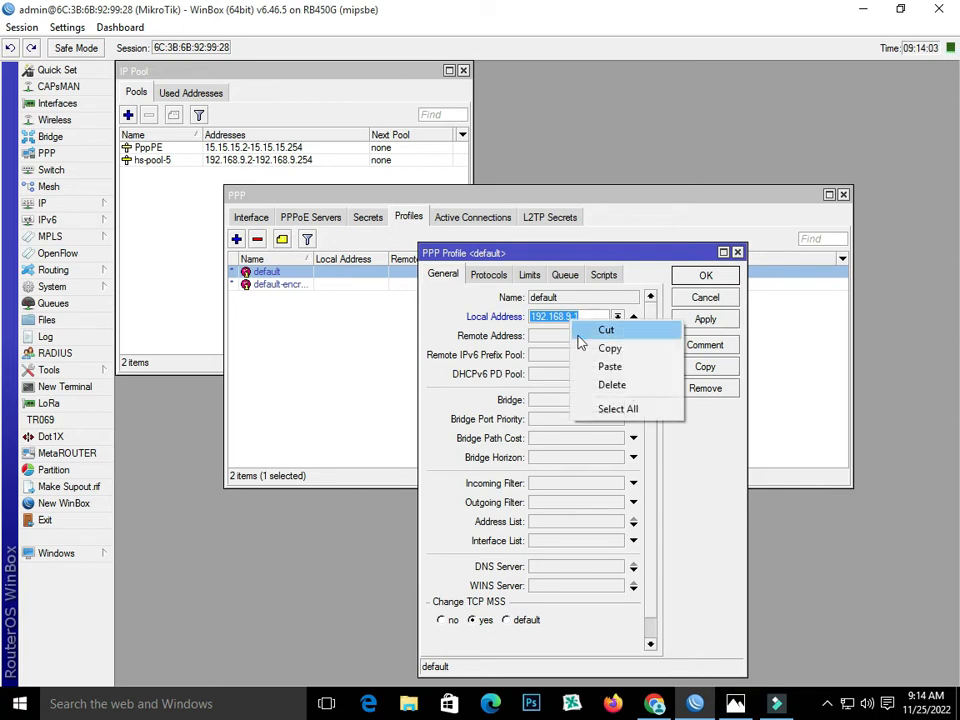
pyautogui.click(583, 364)
pyautogui.click(557, 341)
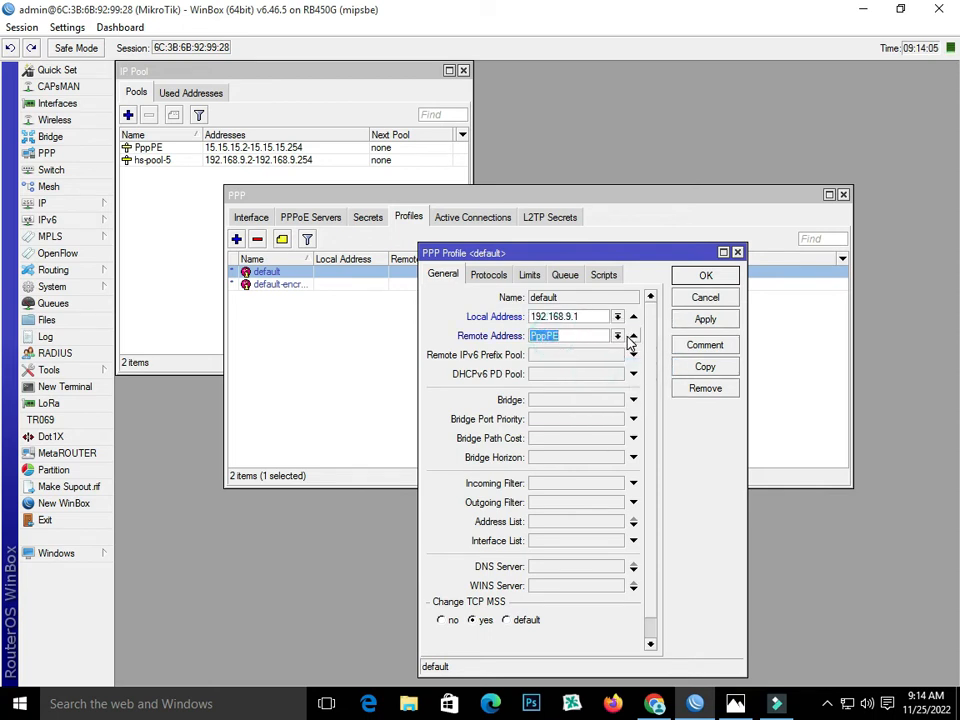
pyautogui.click(618, 336)
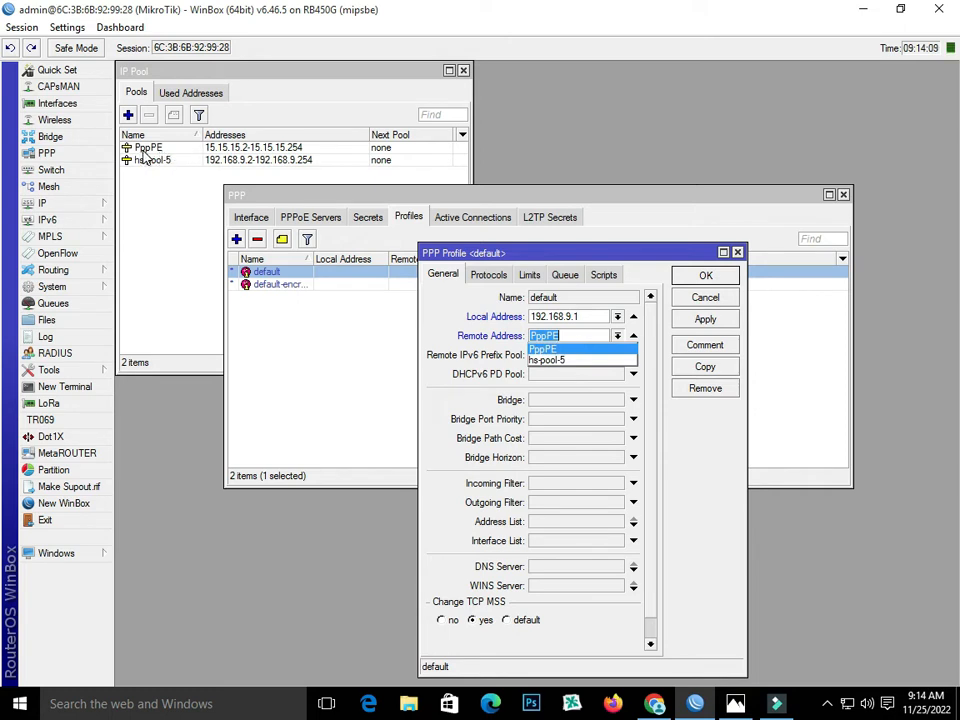
pyautogui.click(566, 347)
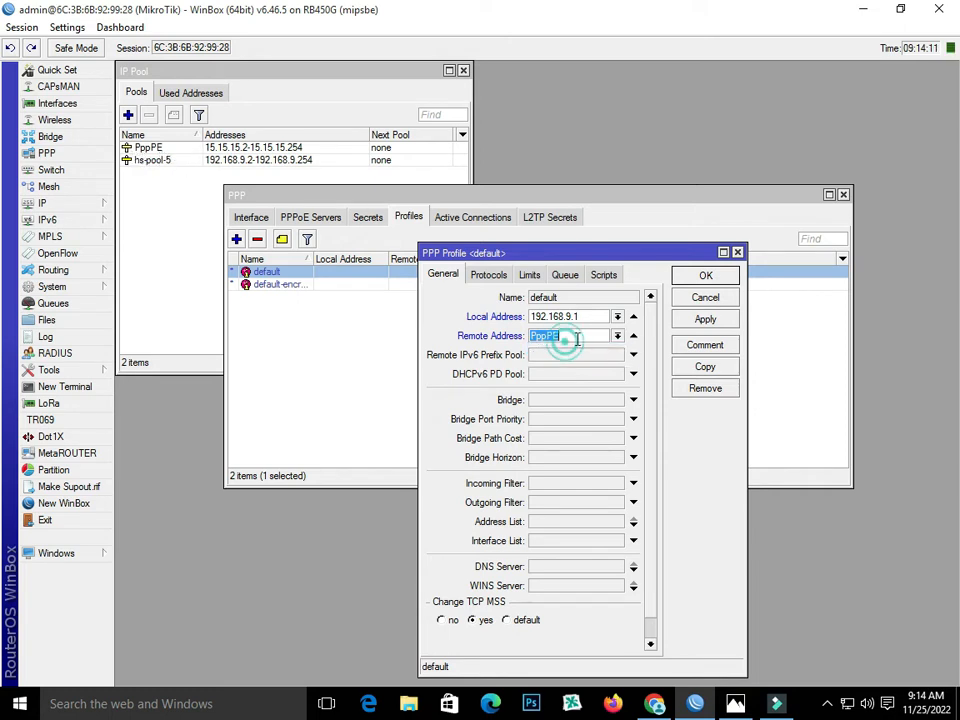
pyautogui.click(705, 318)
pyautogui.click(690, 277)
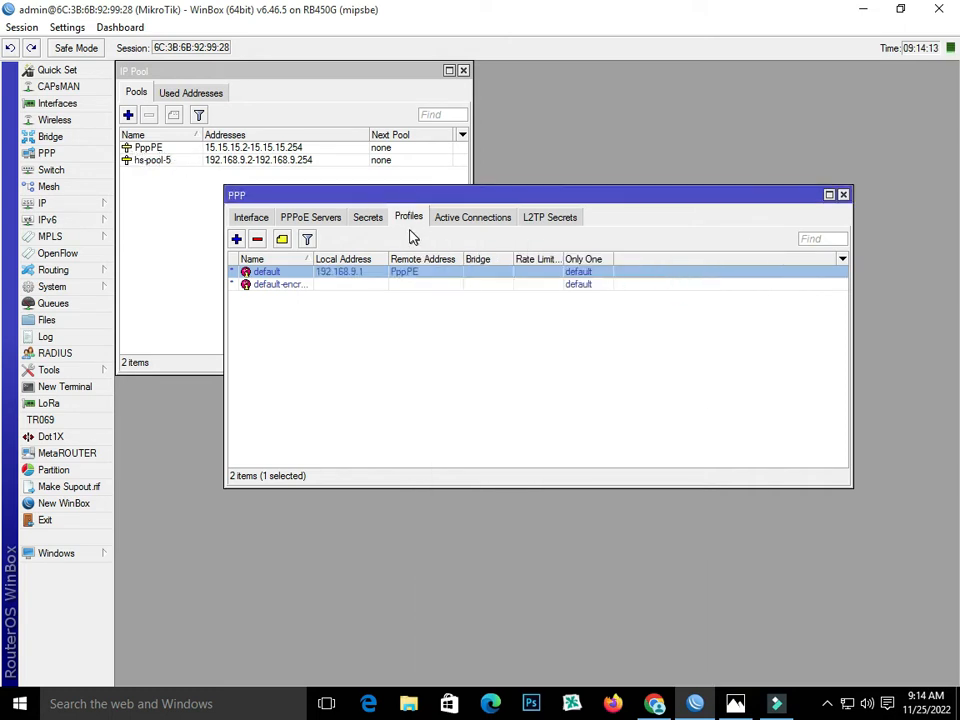
# - Review the PPP secrets and PPPoE servers, then show the PPP interface list with its window moved lower in the workspace
pyautogui.click(368, 217)
pyautogui.click(311, 217)
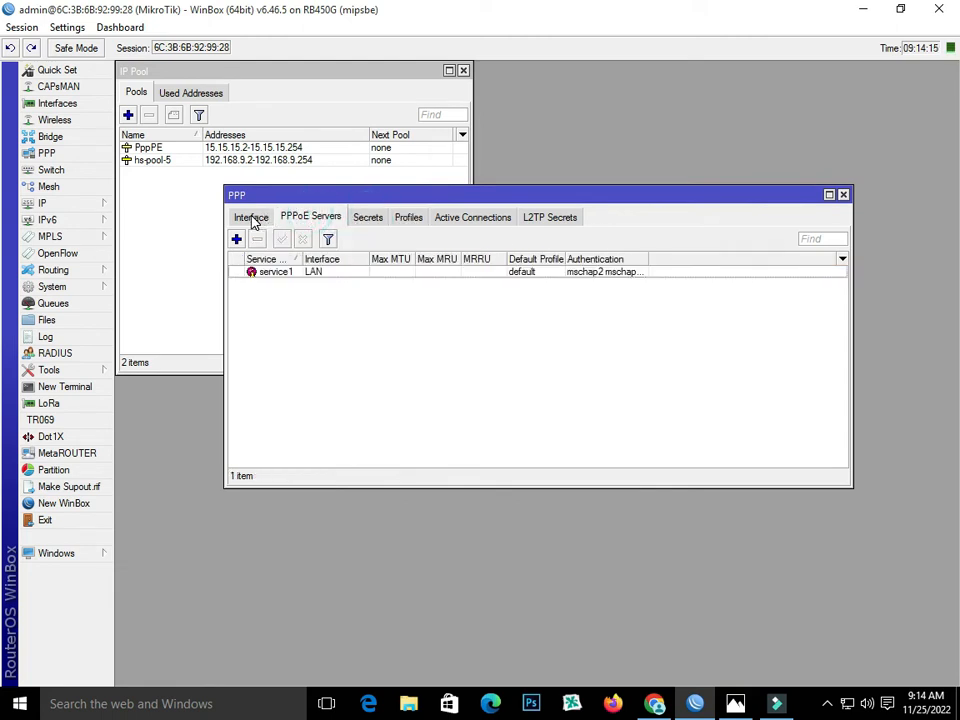
pyautogui.click(252, 218)
pyautogui.moveTo(714, 198); pyautogui.dragTo(646, 194)
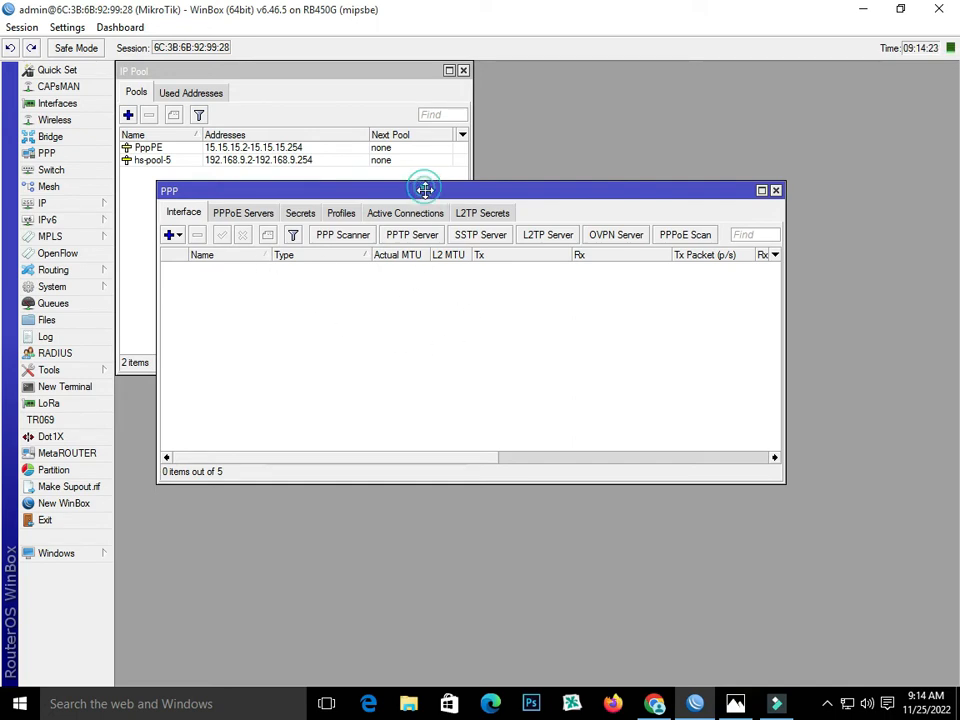
pyautogui.moveTo(425, 193); pyautogui.dragTo(446, 238)
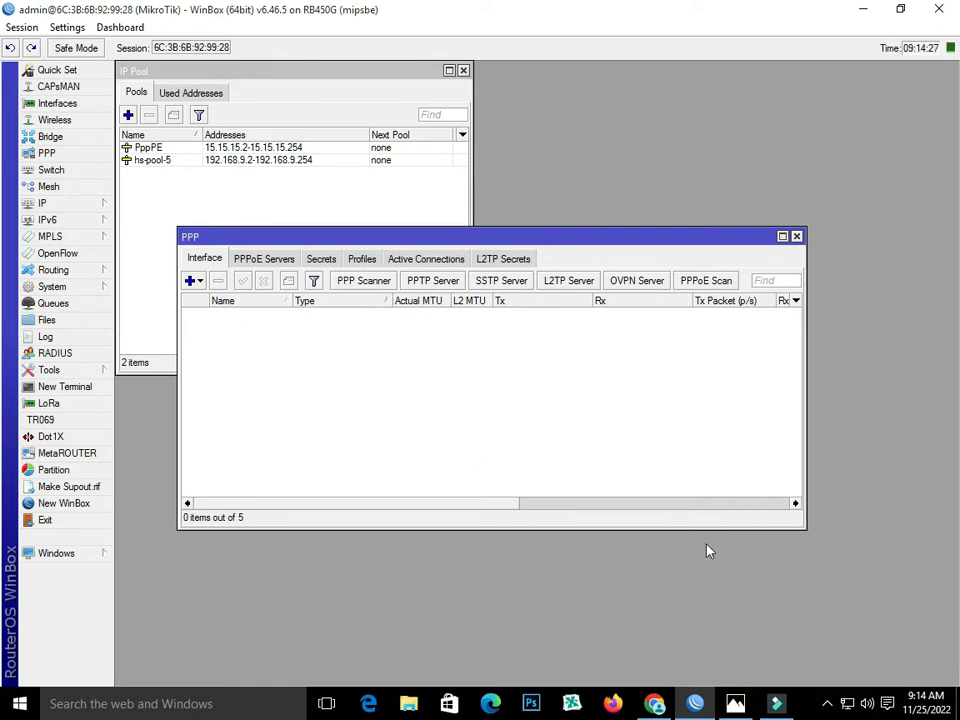
# - Switch to User Manager in Chrome and review the available profiles and the existing user's details
pyautogui.click(654, 703)
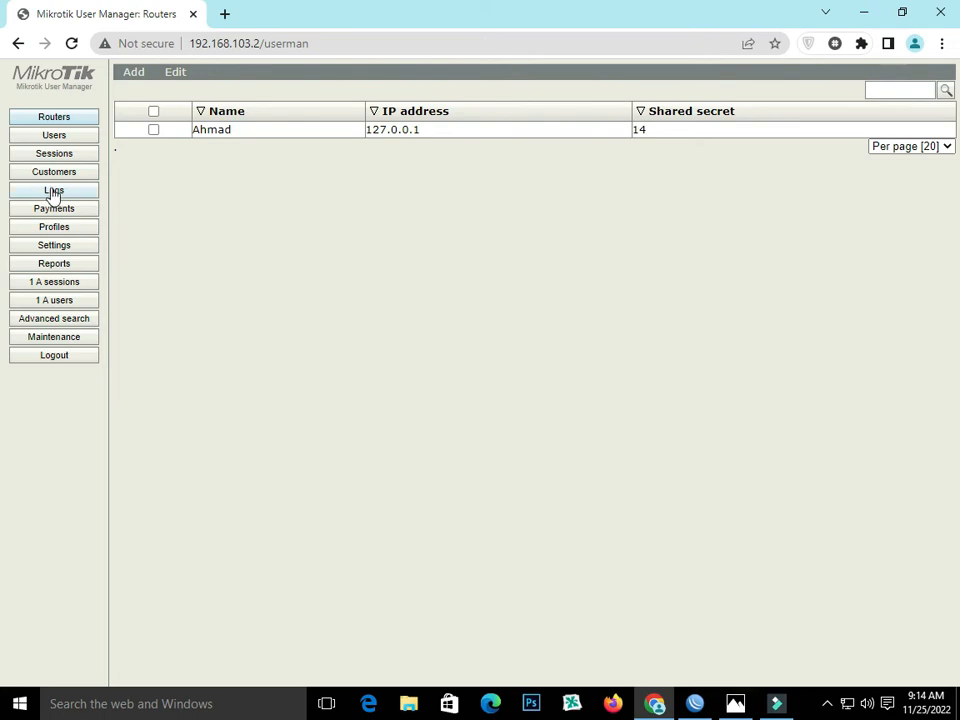
pyautogui.click(56, 228)
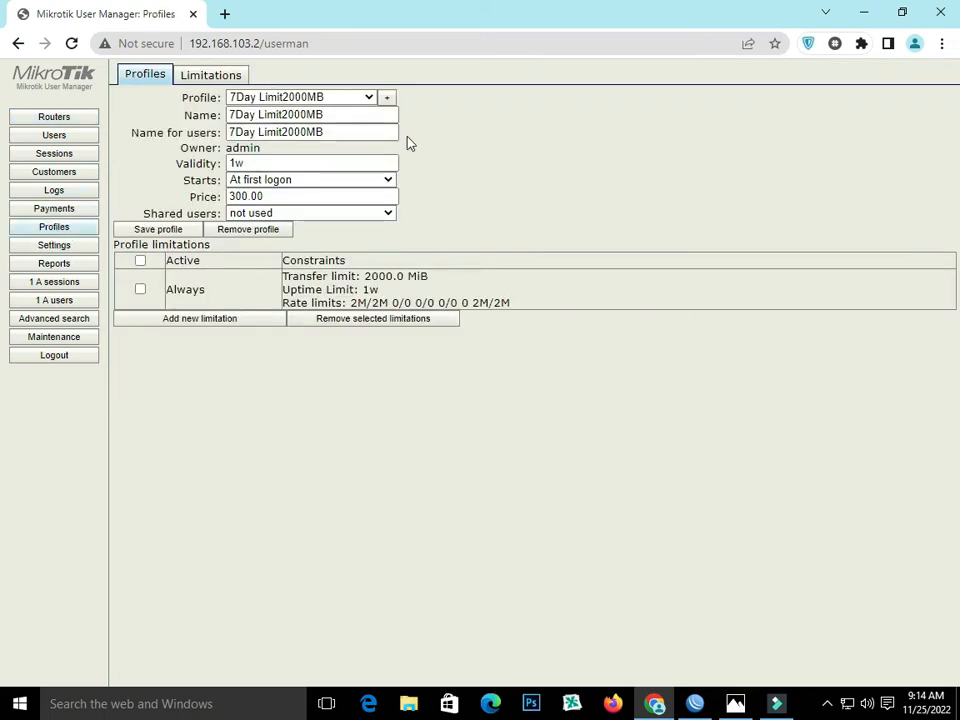
pyautogui.click(369, 97)
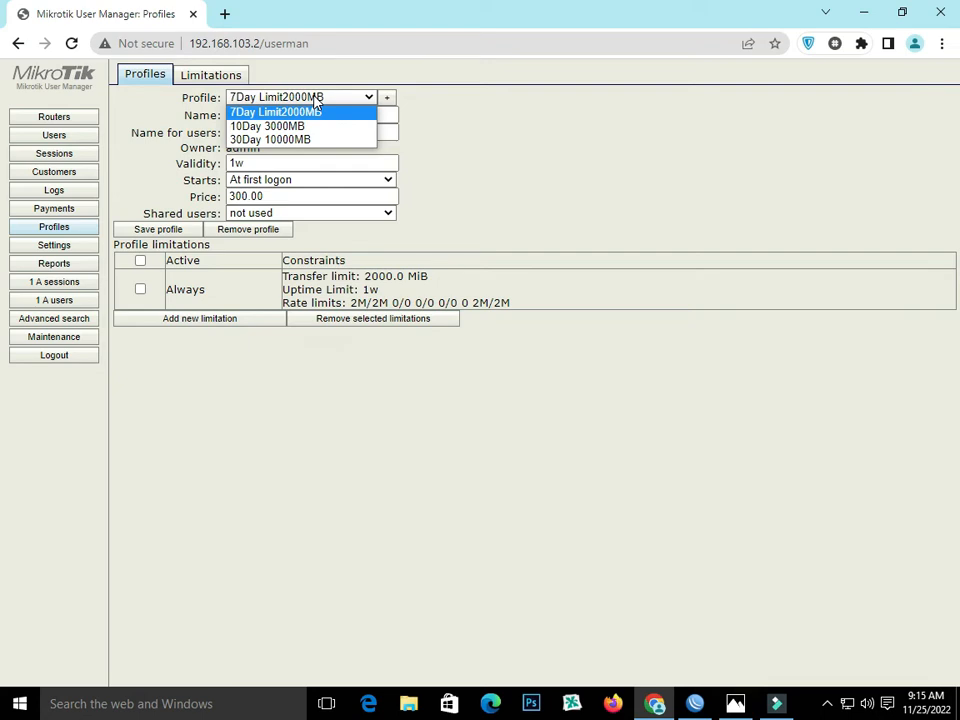
pyautogui.click(252, 420)
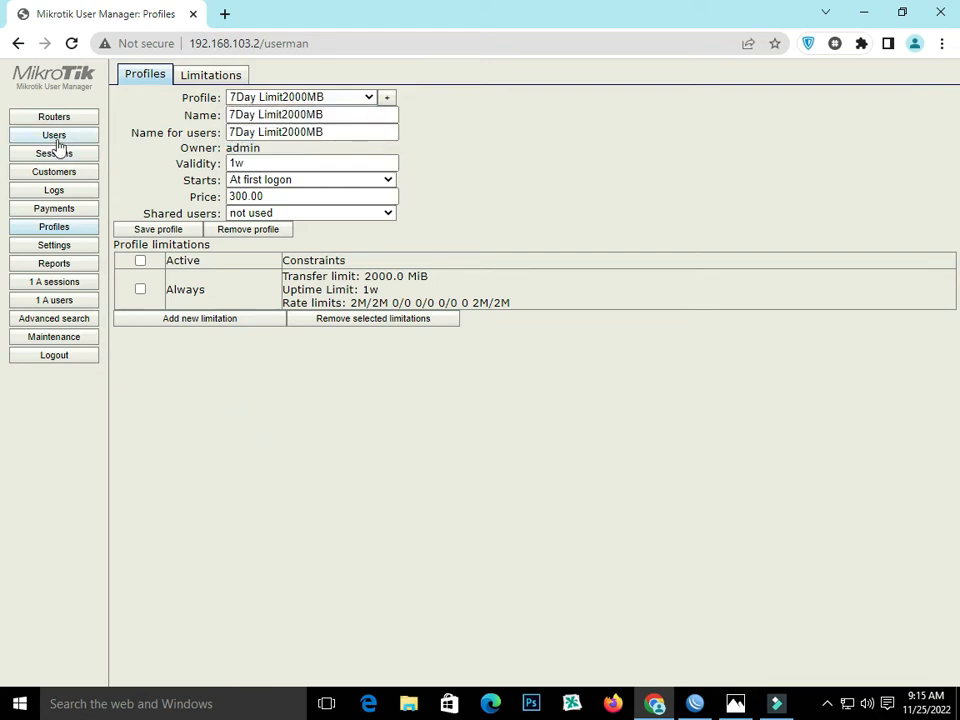
pyautogui.click(54, 136)
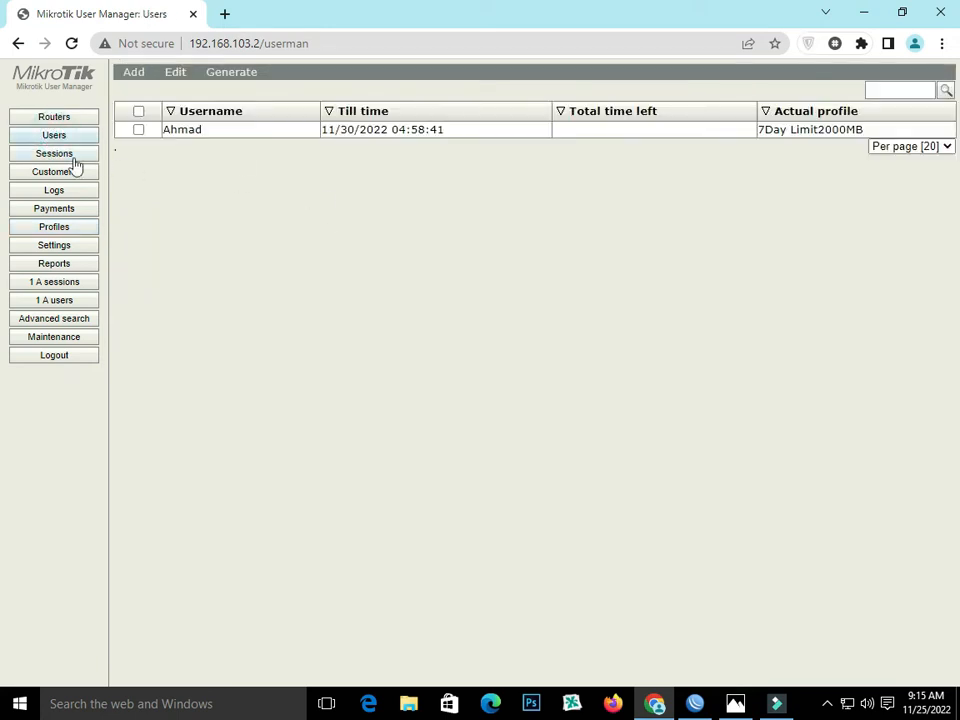
pyautogui.click(190, 133)
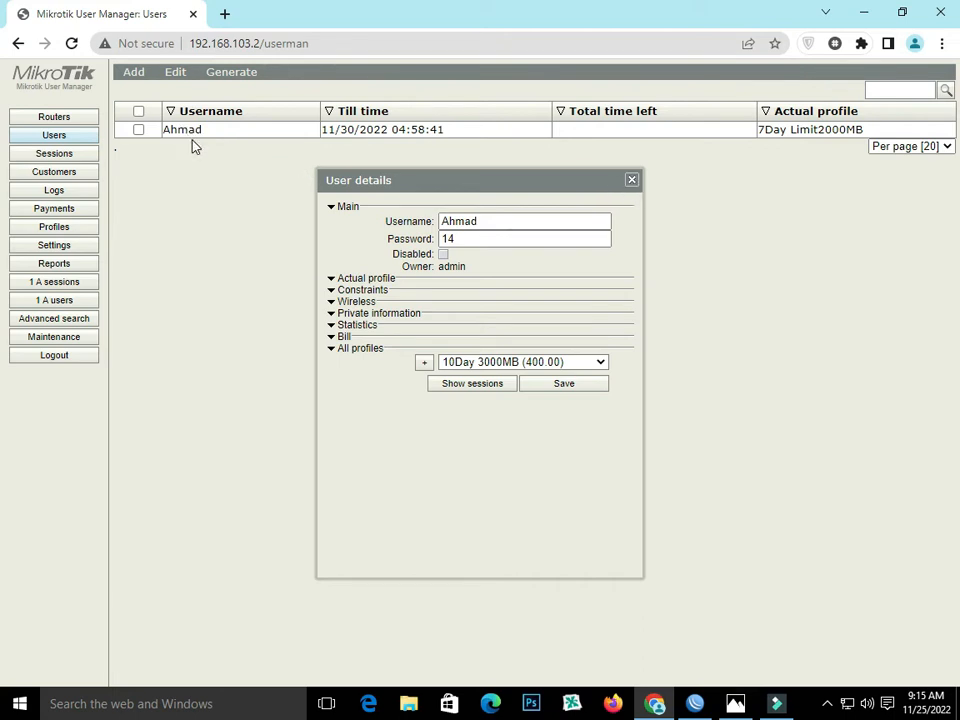
pyautogui.click(631, 180)
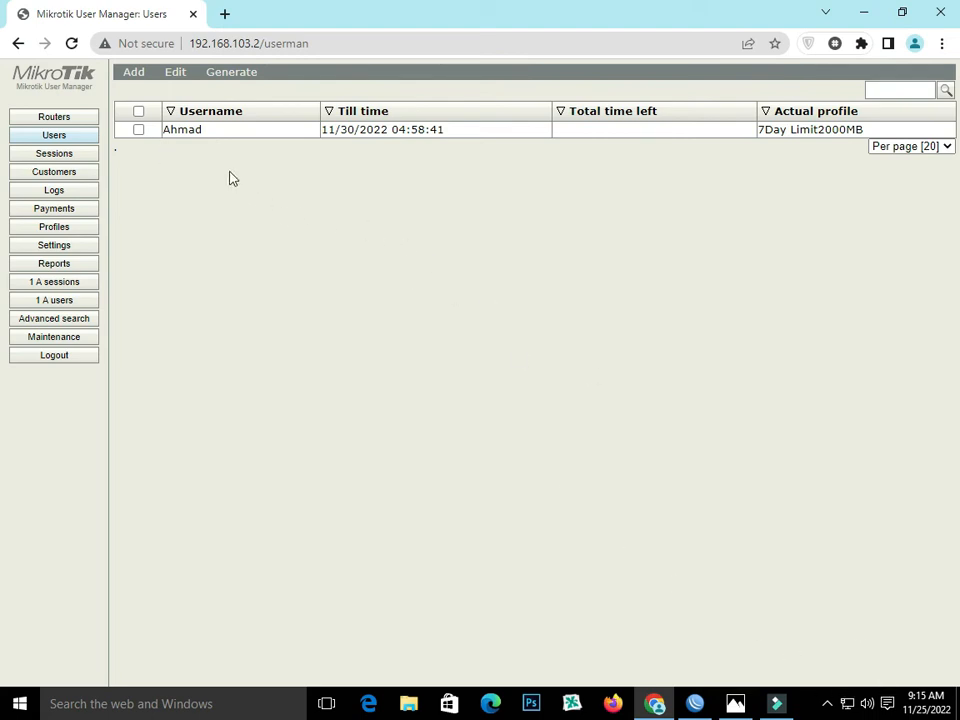
# - Open the MikroTik hotspot page in a new browser tab, log out of the hotspot session and return to User Manager
pyautogui.click(847, 703)
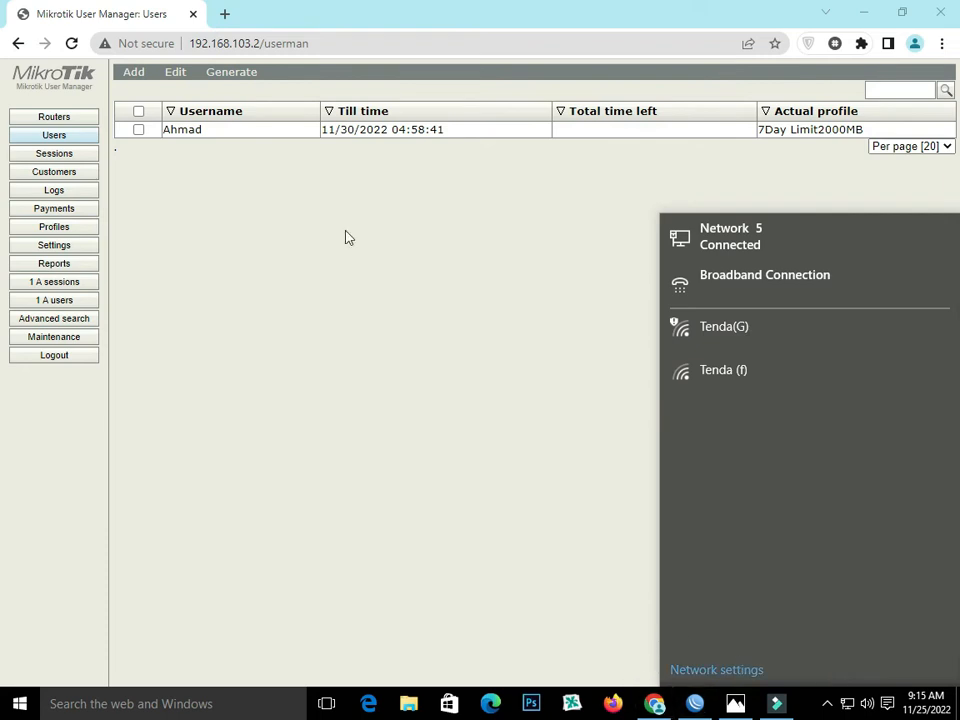
pyautogui.click(233, 16)
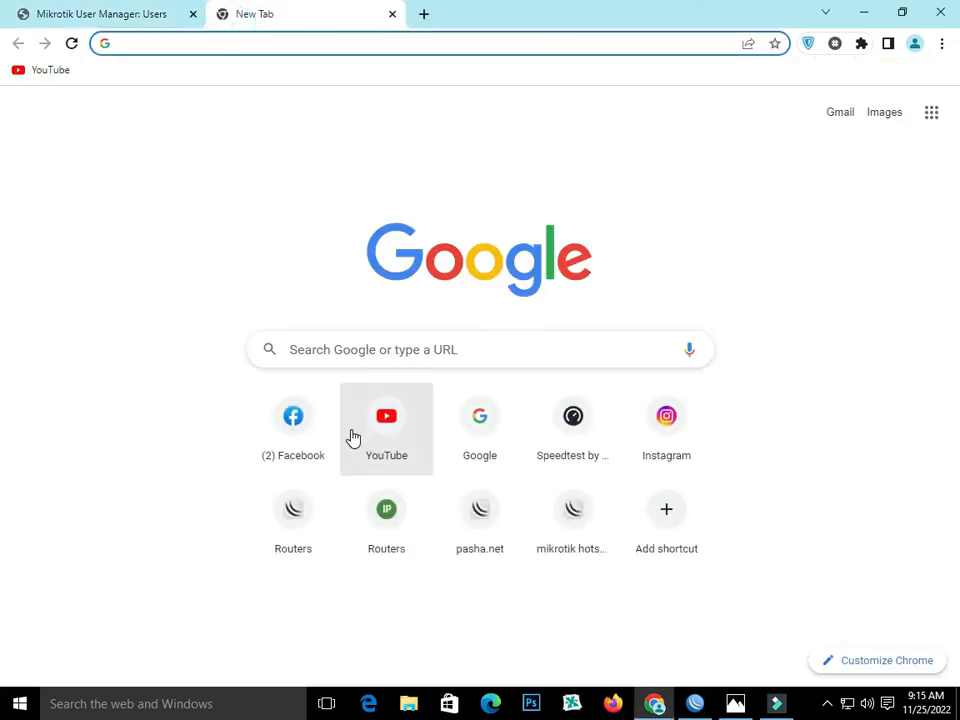
pyautogui.click(318, 518)
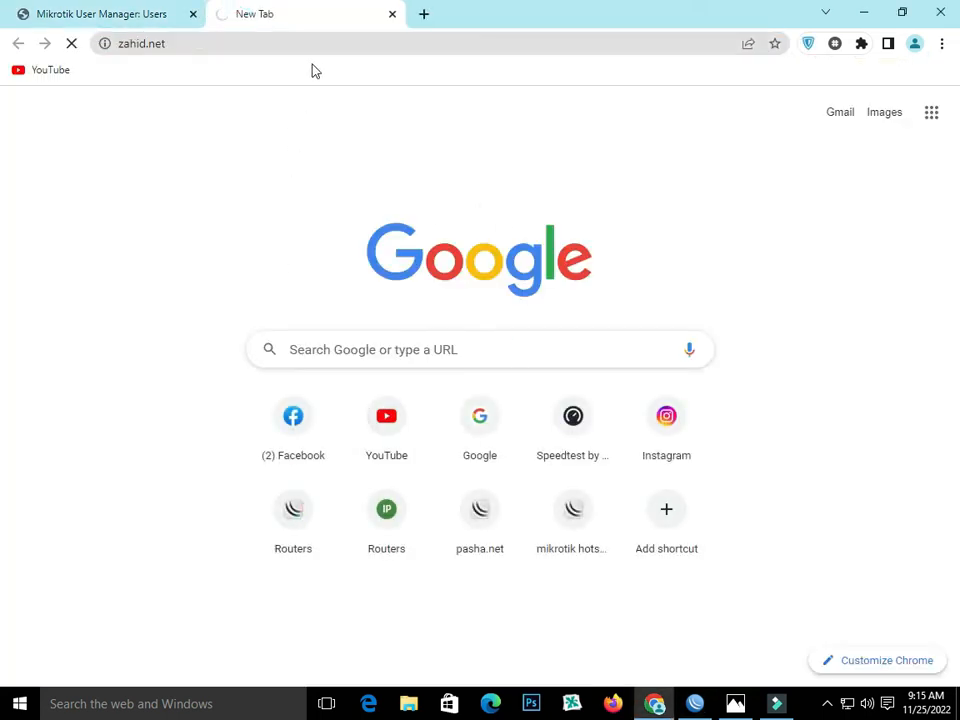
pyautogui.click(481, 437)
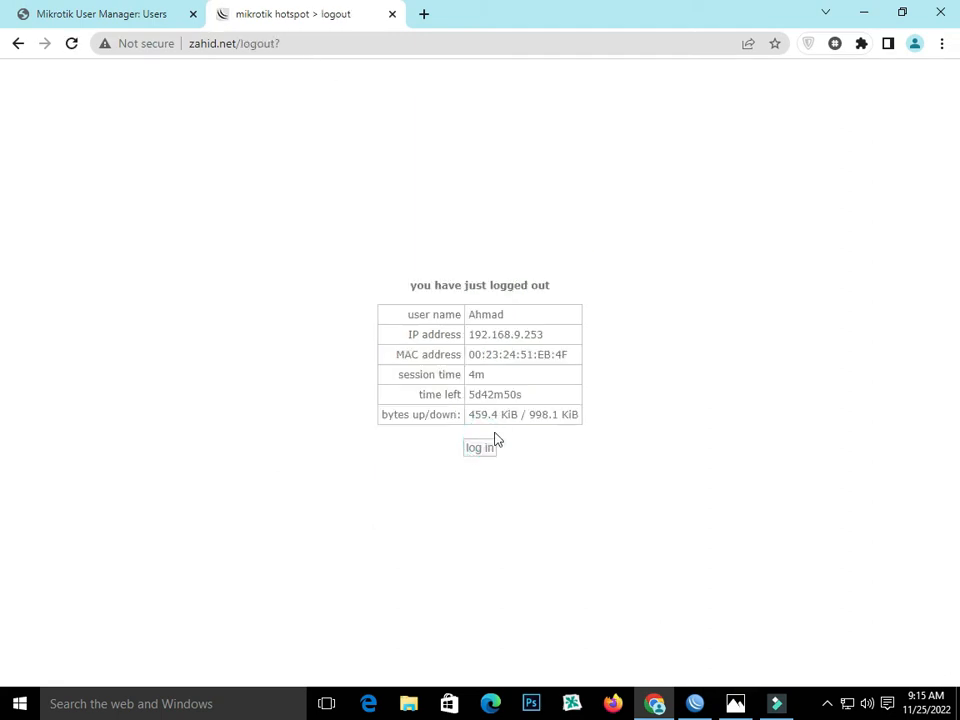
pyautogui.click(160, 10)
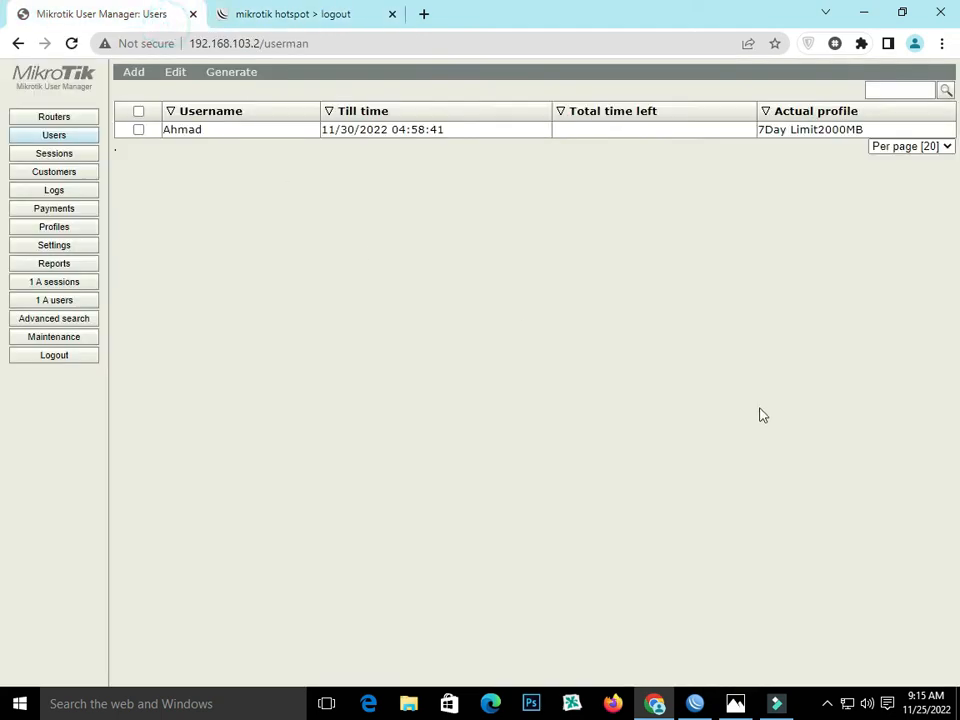
# - Connect the Windows Broadband Connection, signing in with the User Manager account's username and password
pyautogui.click(846, 704)
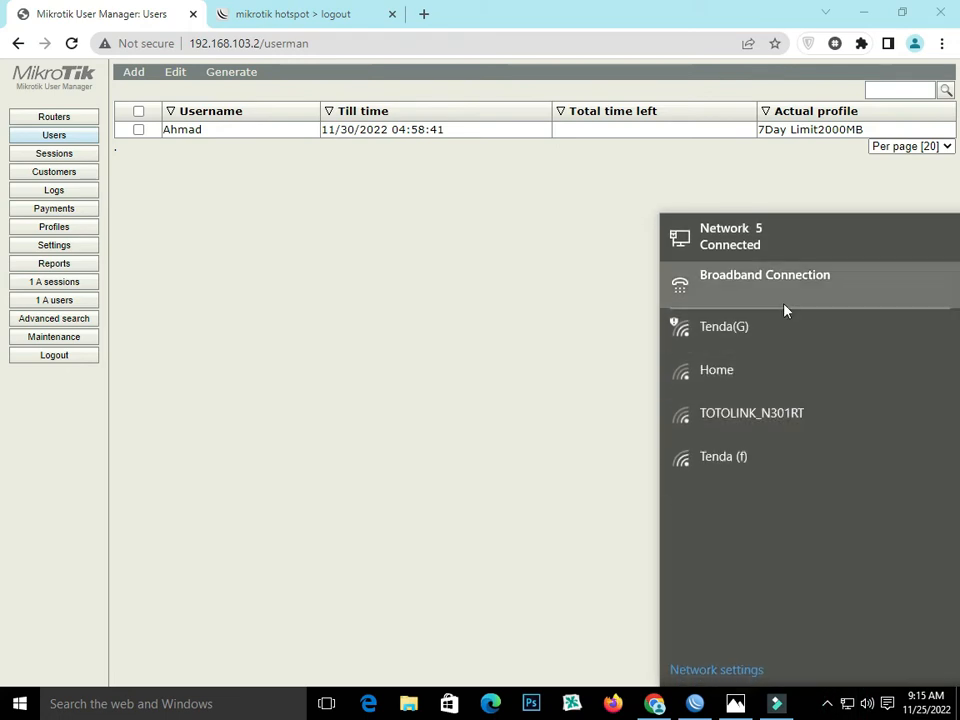
pyautogui.click(783, 292)
pyautogui.click(510, 257)
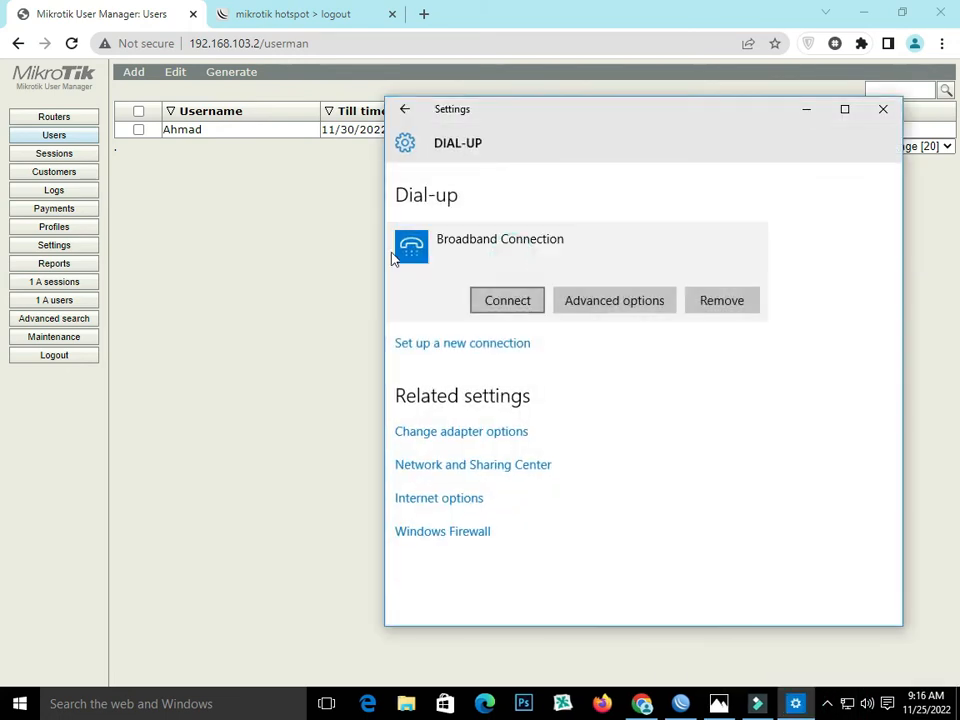
pyautogui.click(517, 307)
pyautogui.write('Ahmad')
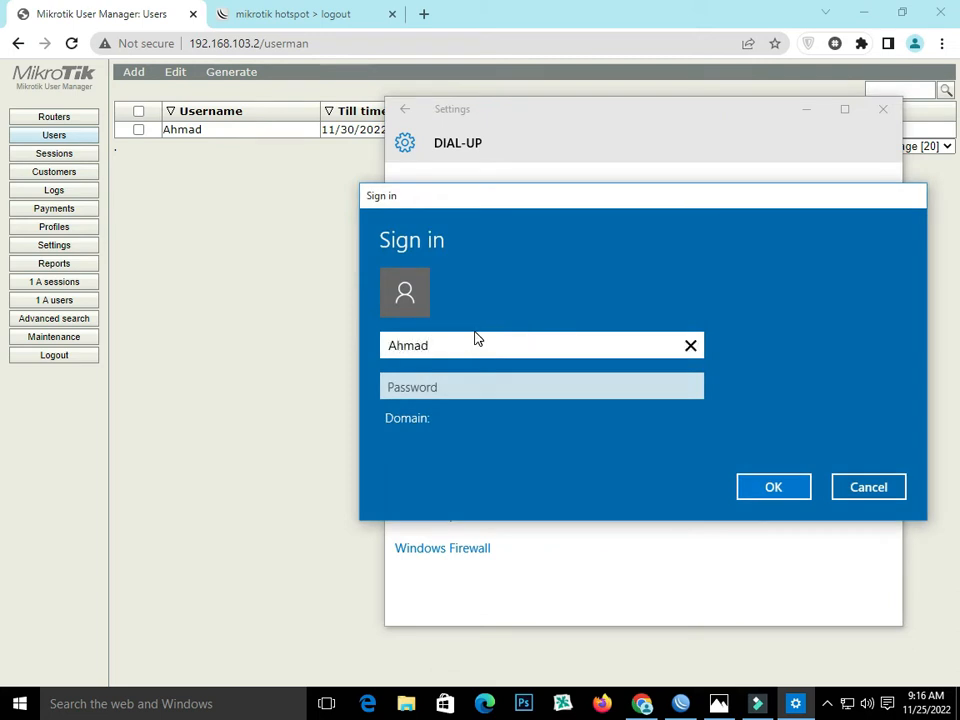
pyautogui.click(467, 382)
pyautogui.write('a')
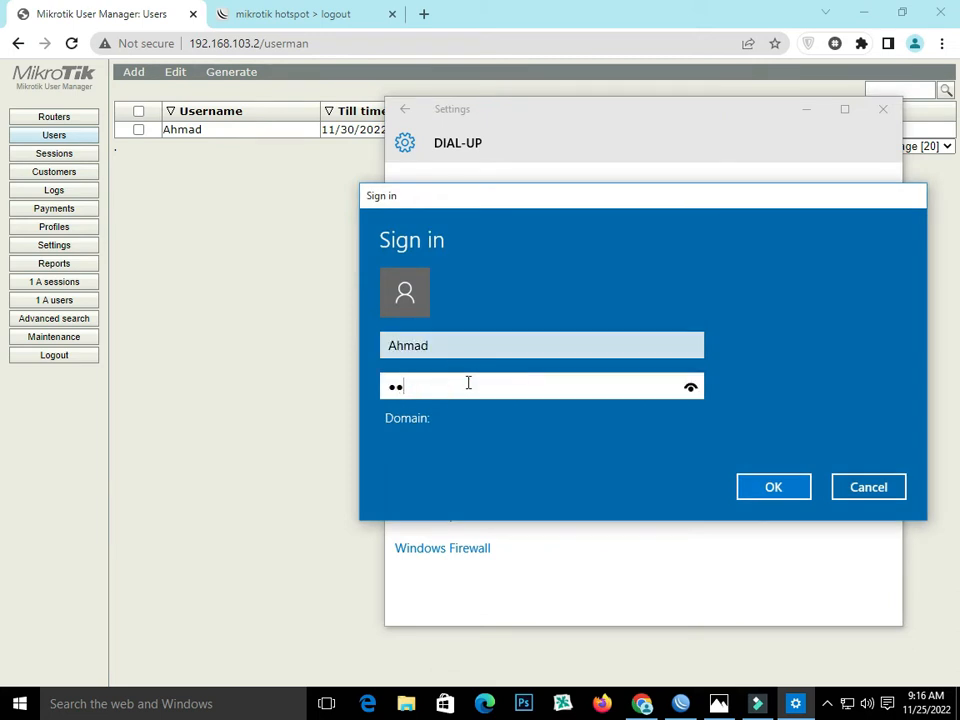
pyautogui.click(780, 492)
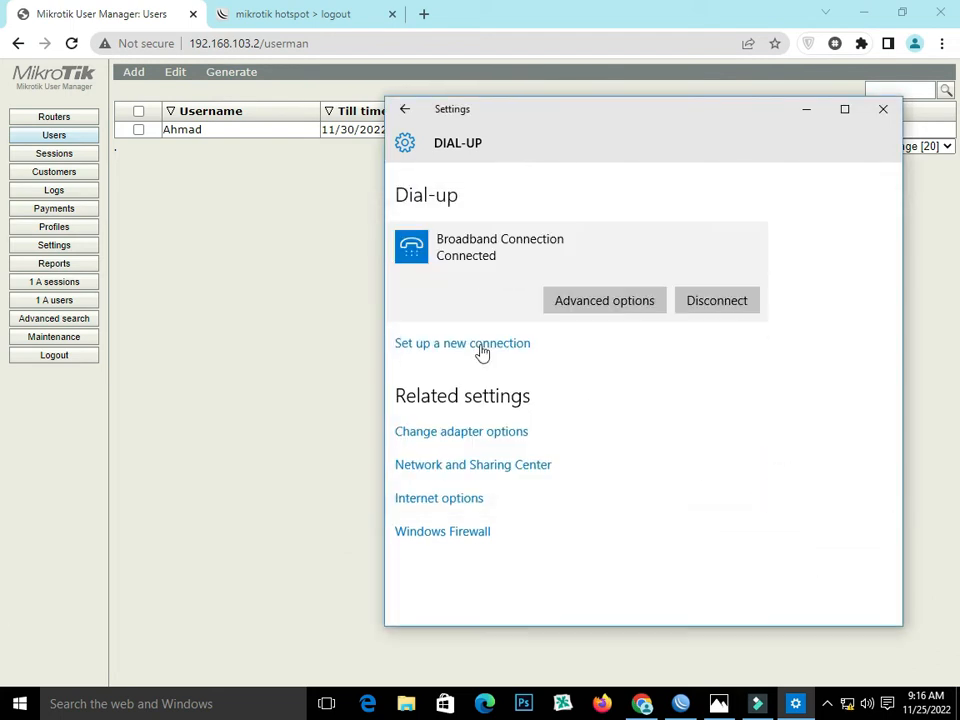
# - Switch to WinBox and check the PPPoE client's dynamic interface and its entry among the active PPP connections
pyautogui.click(681, 703)
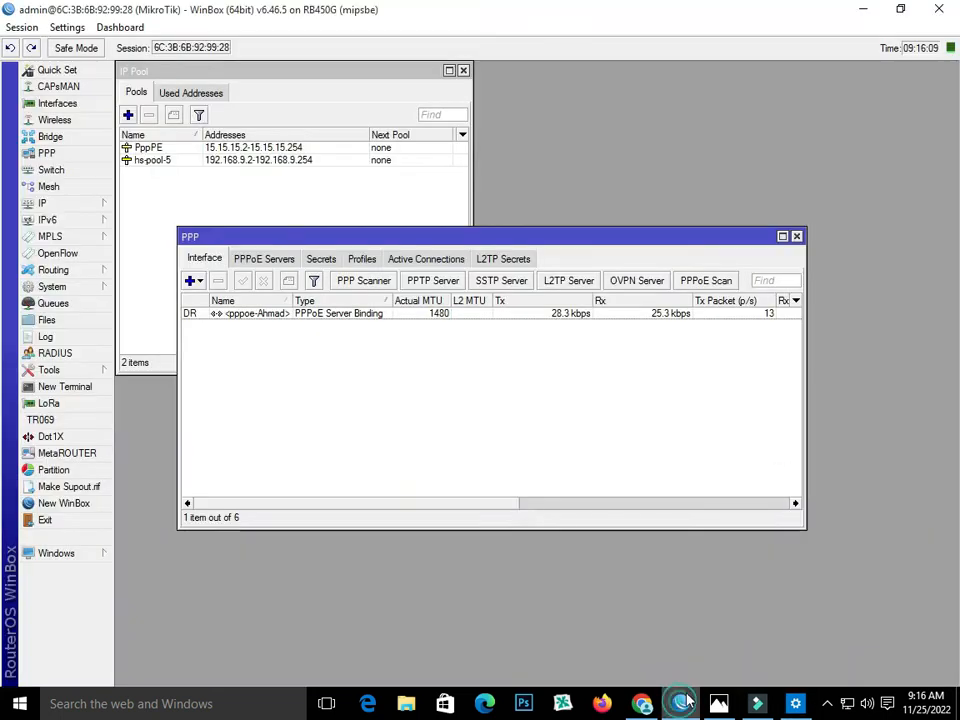
pyautogui.click(238, 316)
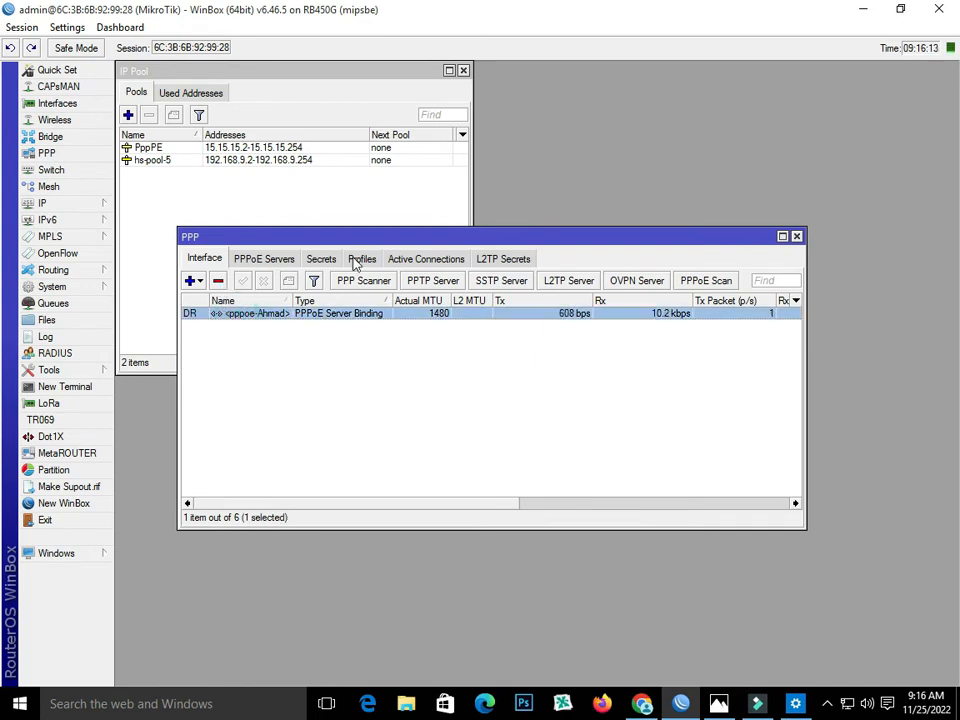
pyautogui.click(405, 260)
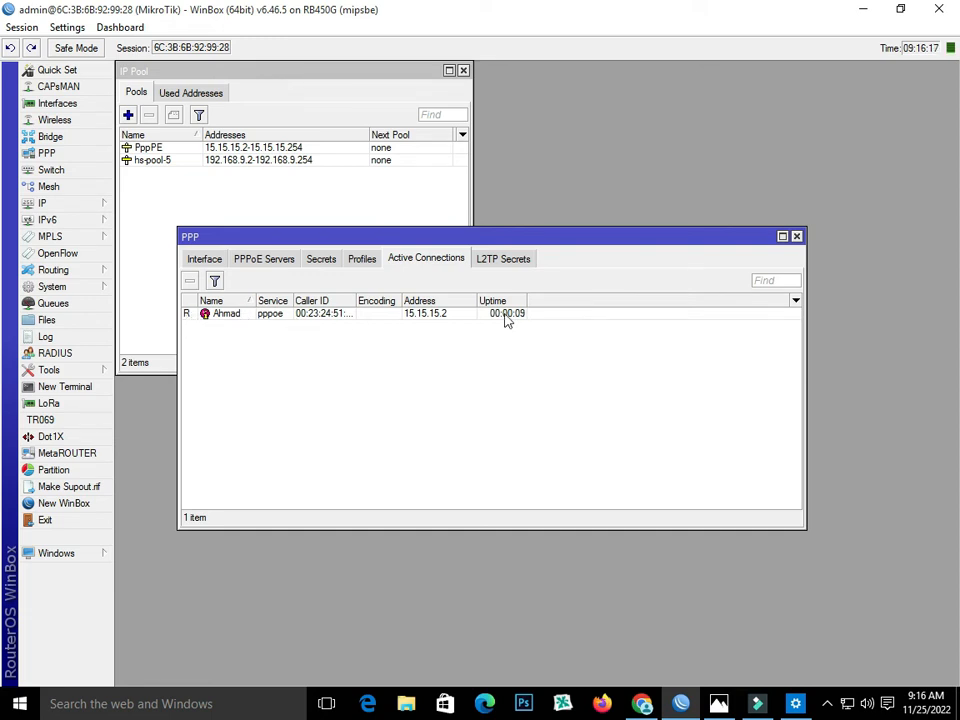
pyautogui.click(415, 318)
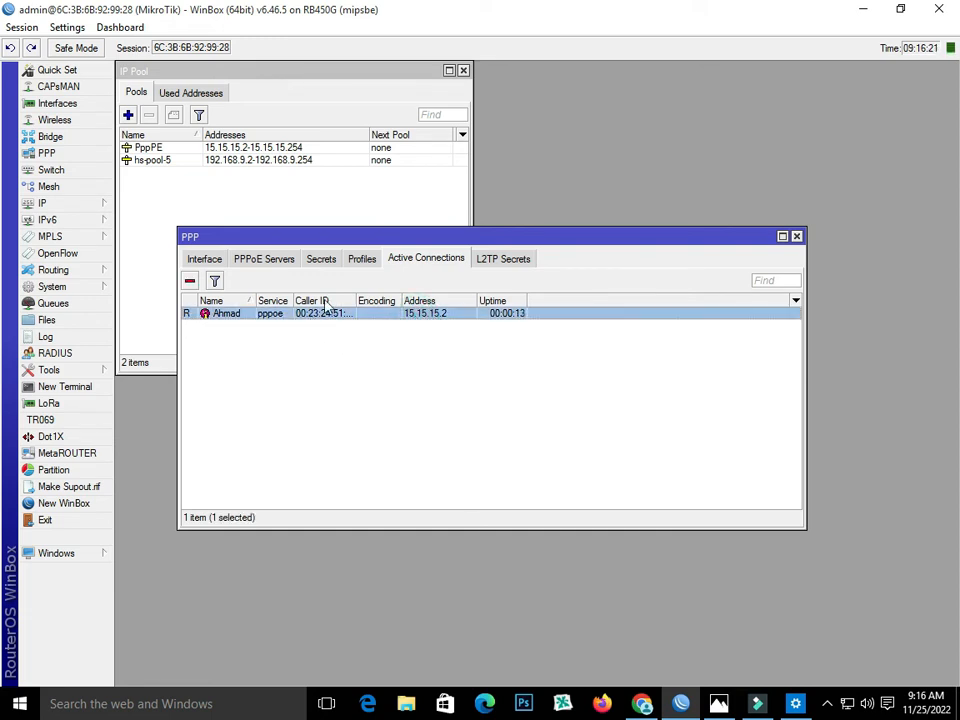
pyautogui.moveTo(360, 238); pyautogui.dragTo(371, 265)
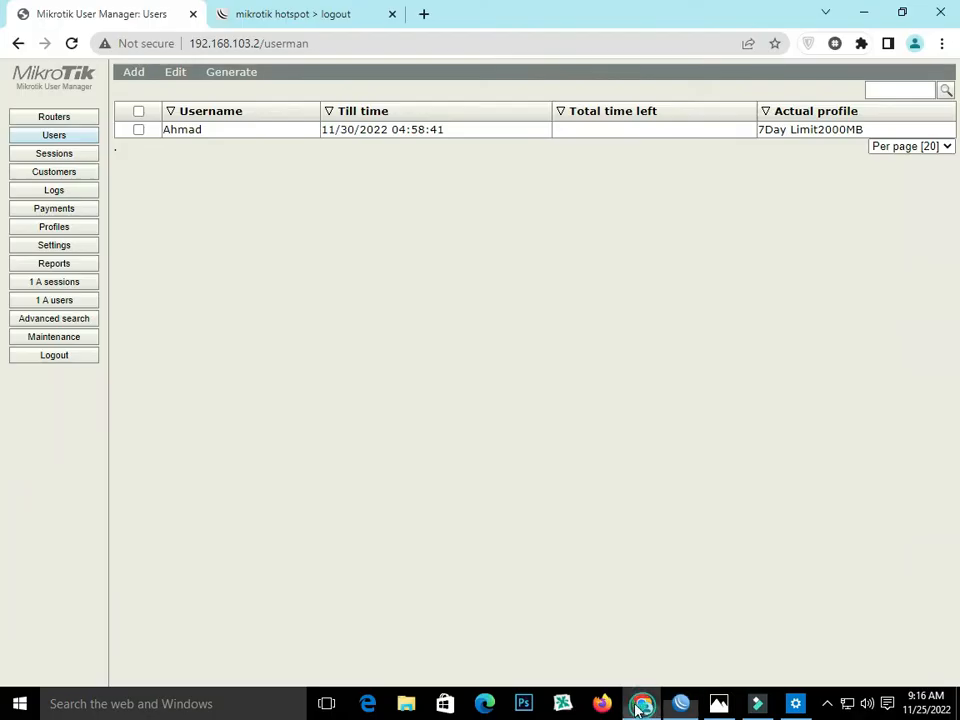
# - Switch back to User Manager and examine the session history, active sessions and active users for the PPPoE login
pyautogui.click(642, 703)
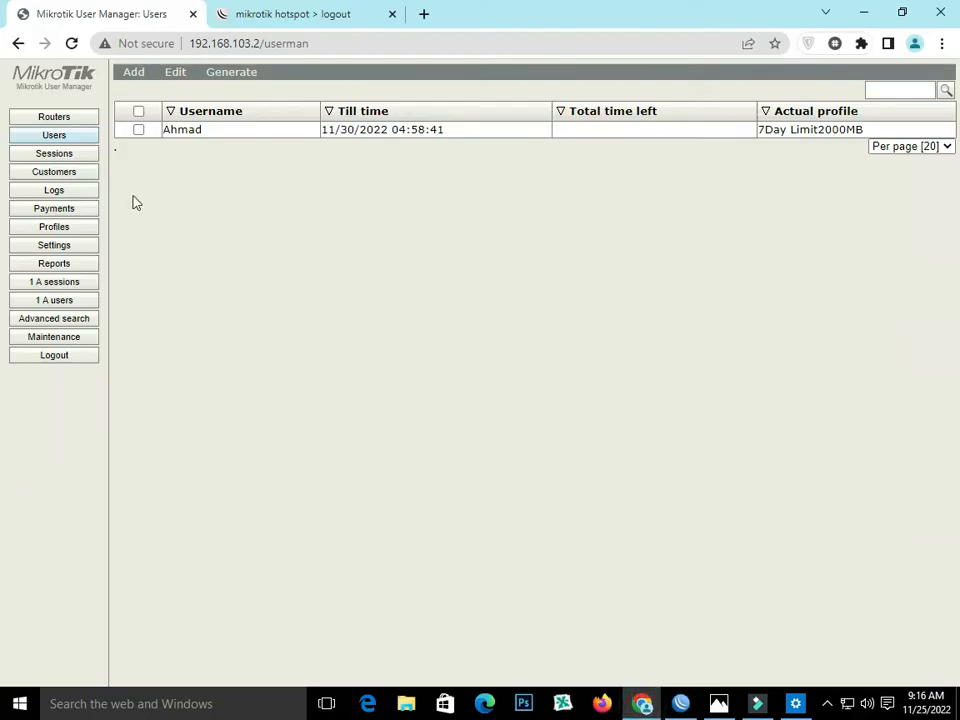
pyautogui.click(67, 154)
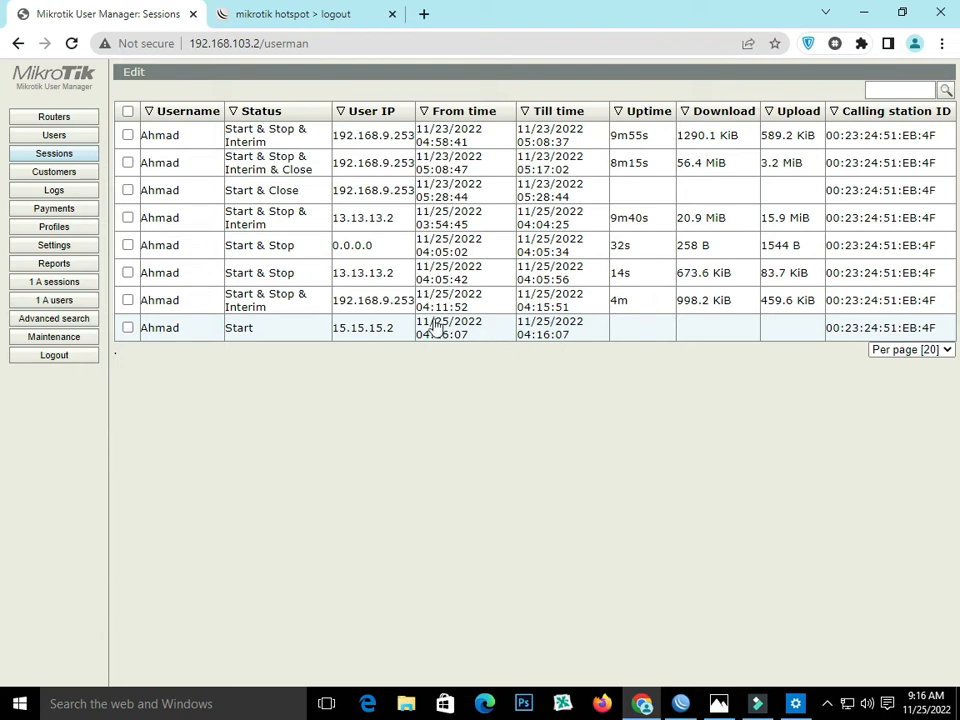
pyautogui.click(58, 283)
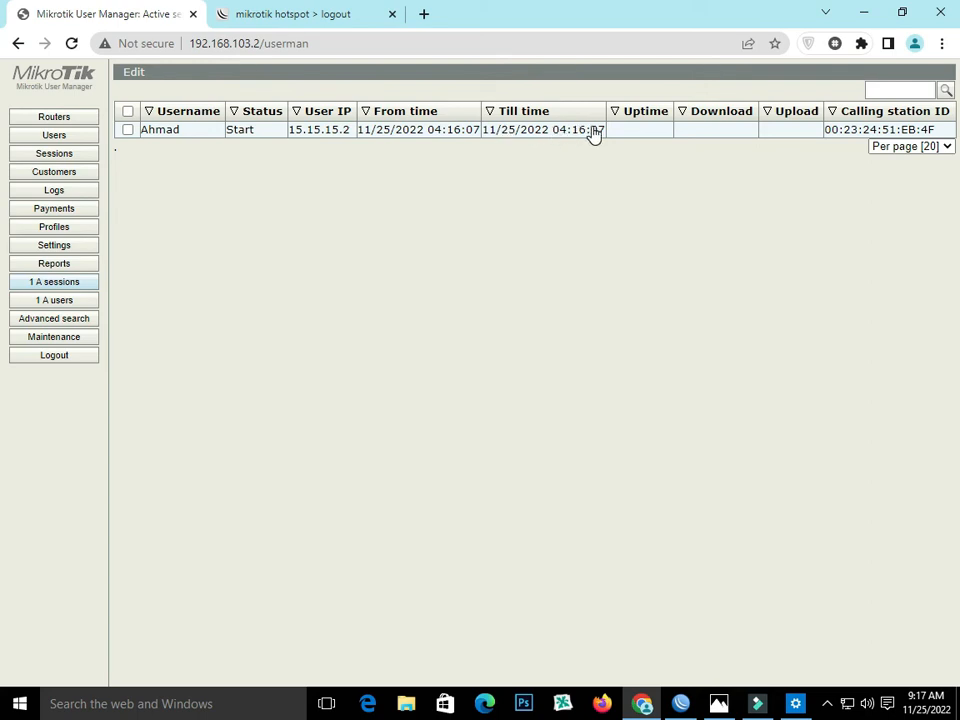
pyautogui.click(59, 302)
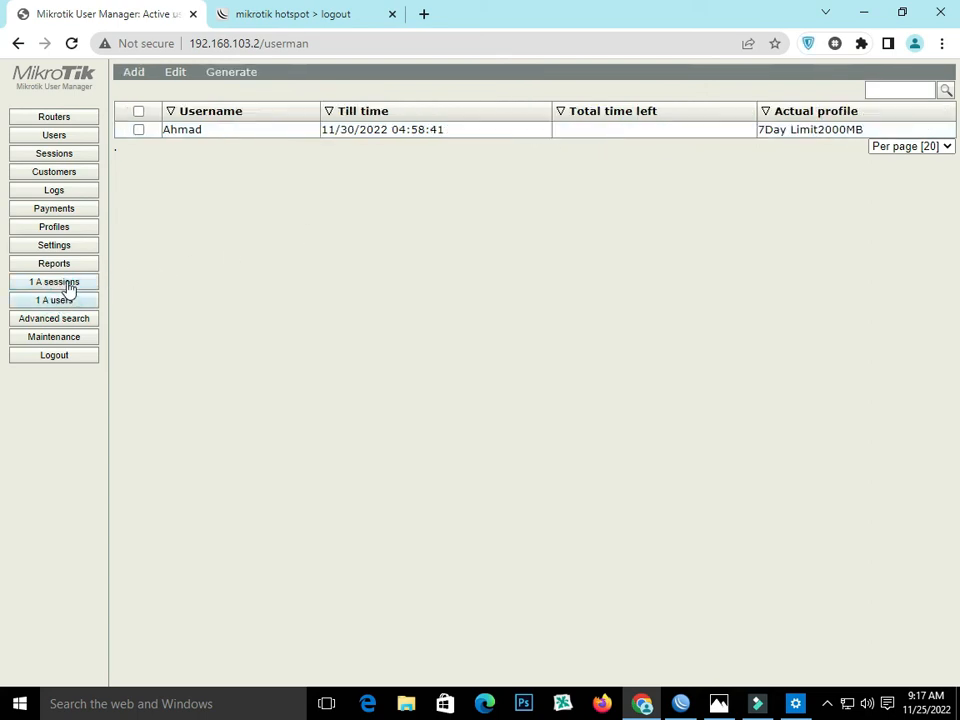
pyautogui.click(67, 286)
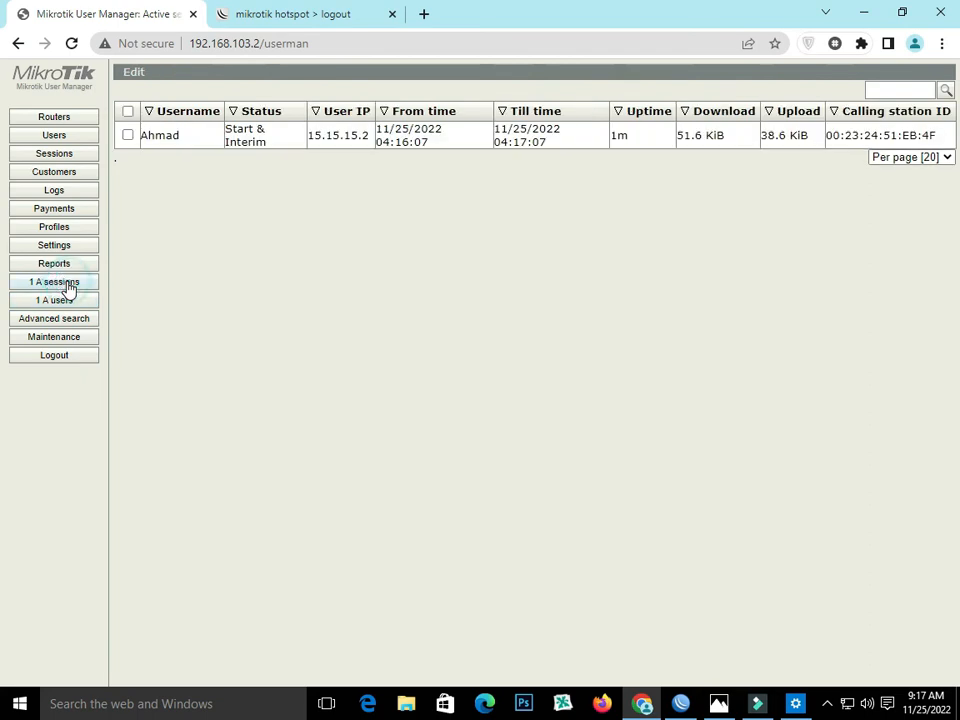
# - Reload the User Manager session list, then recheck the active users and the active session's uptime and traffic
pyautogui.click(50, 153)
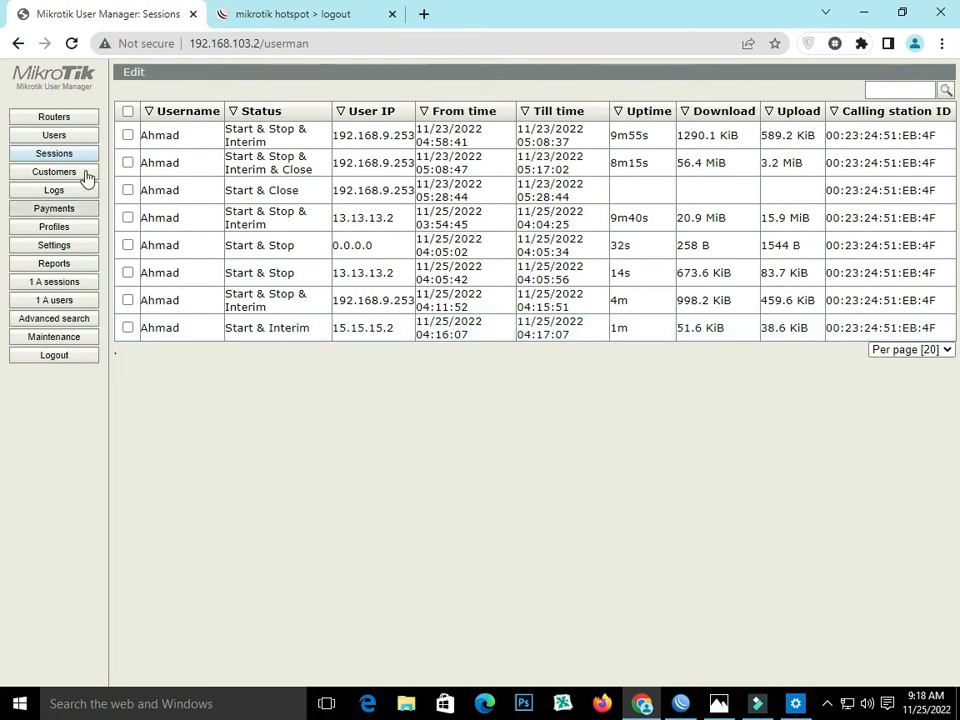
pyautogui.click(71, 43)
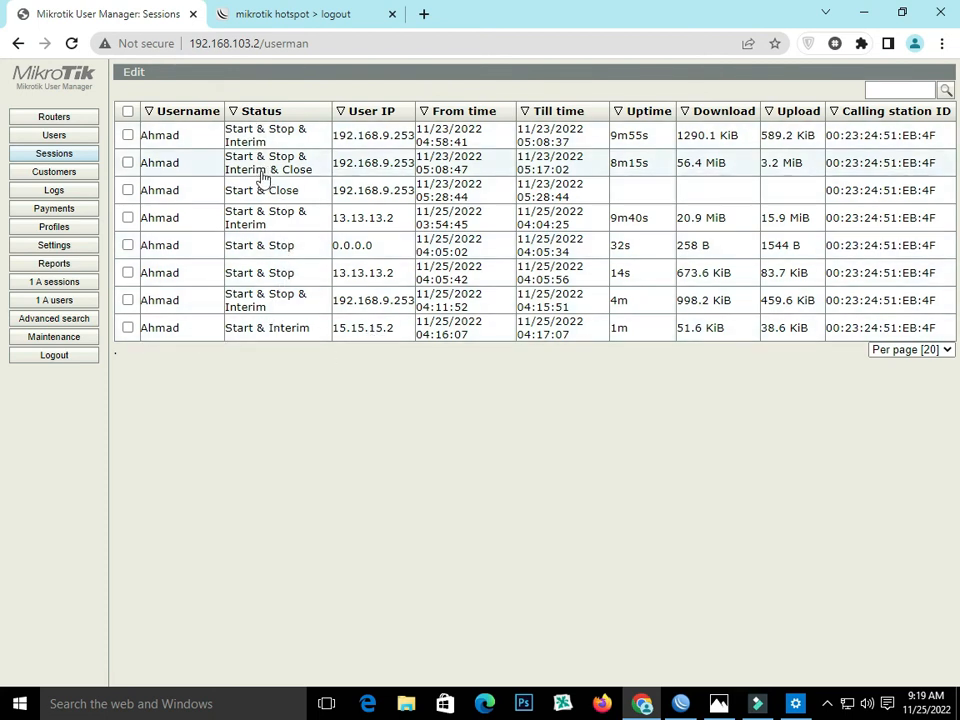
pyautogui.moveTo(276, 322); pyautogui.dragTo(274, 349)
pyautogui.click(274, 365)
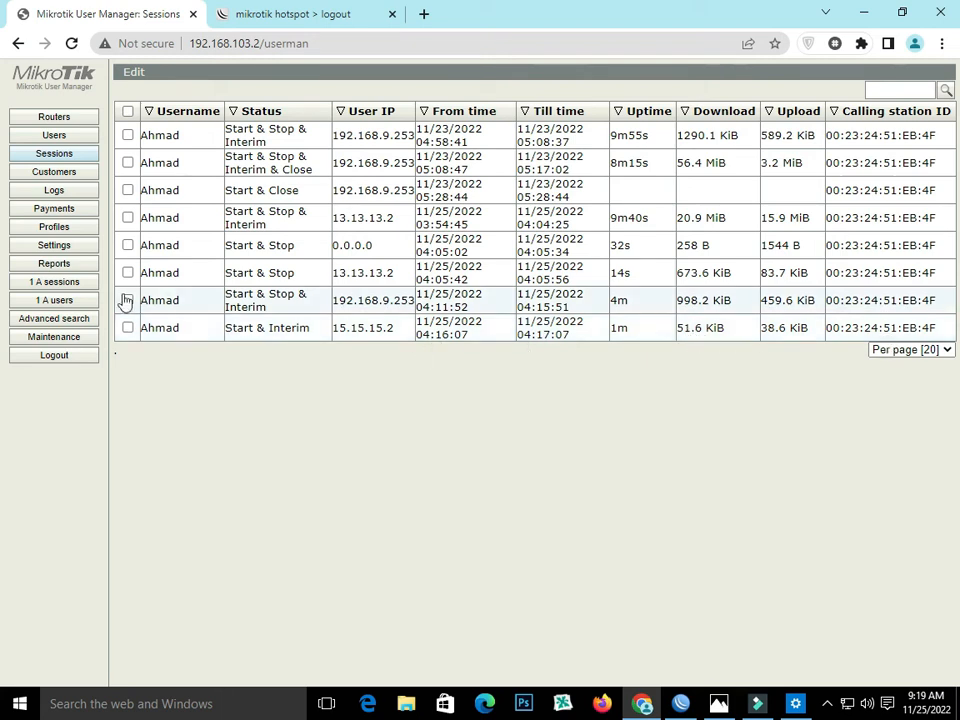
pyautogui.click(66, 305)
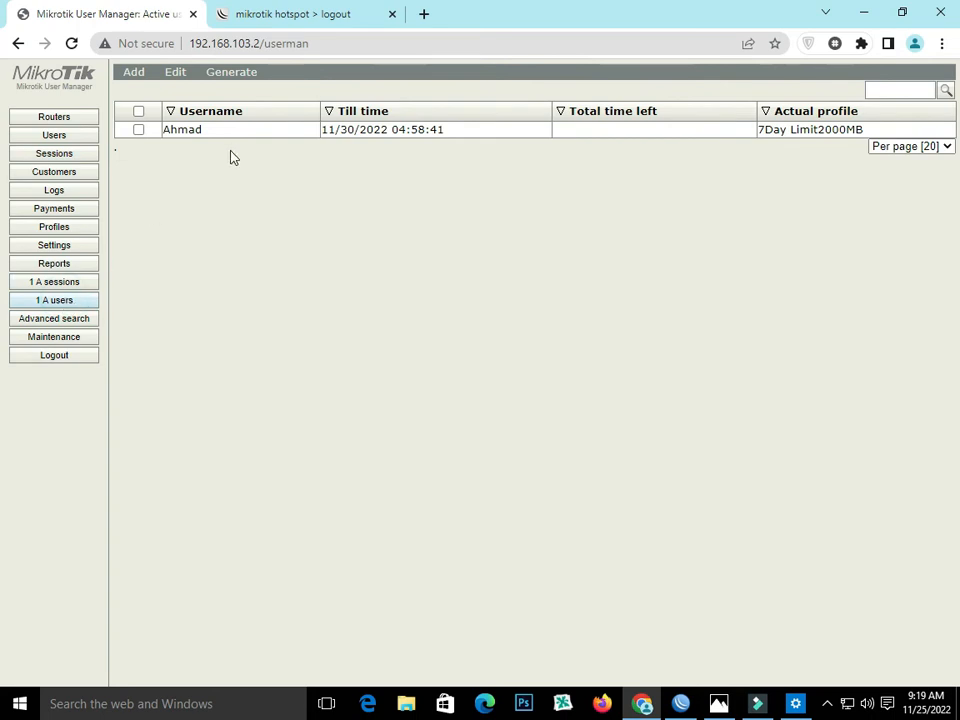
pyautogui.click(57, 285)
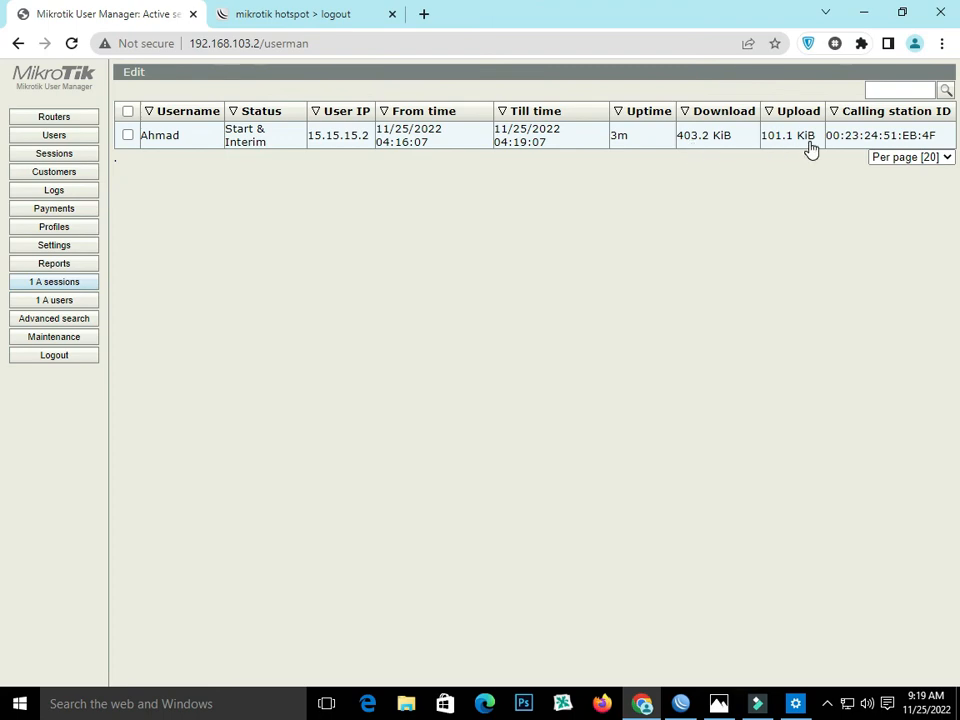
# - Switch to WinBox to check the active PPPoE connection's address and uptime, and return to the browser
pyautogui.click(680, 704)
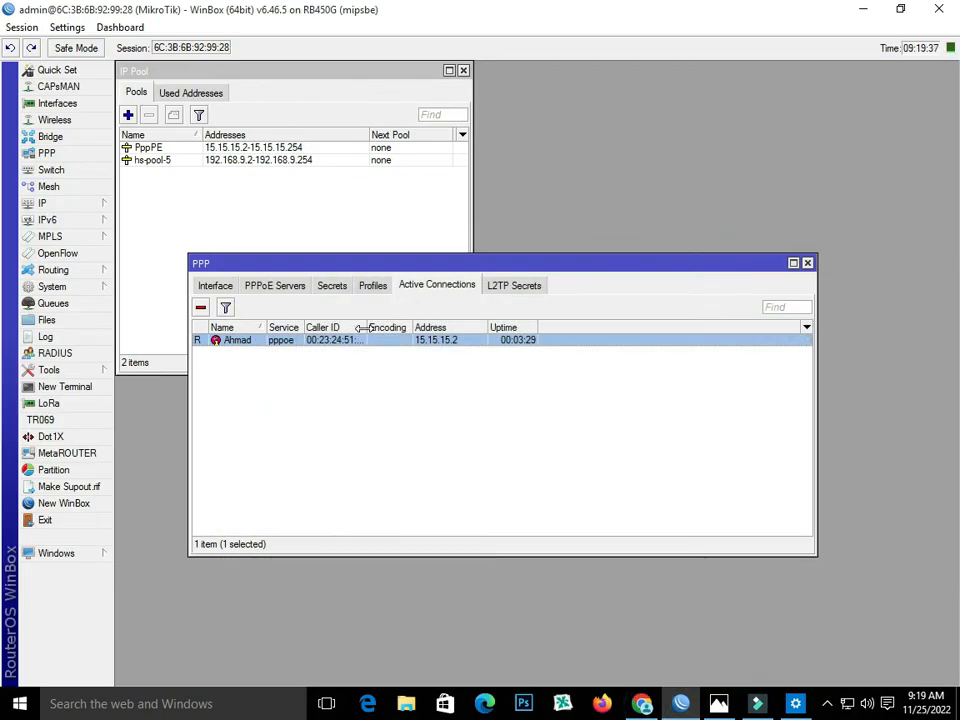
pyautogui.click(642, 704)
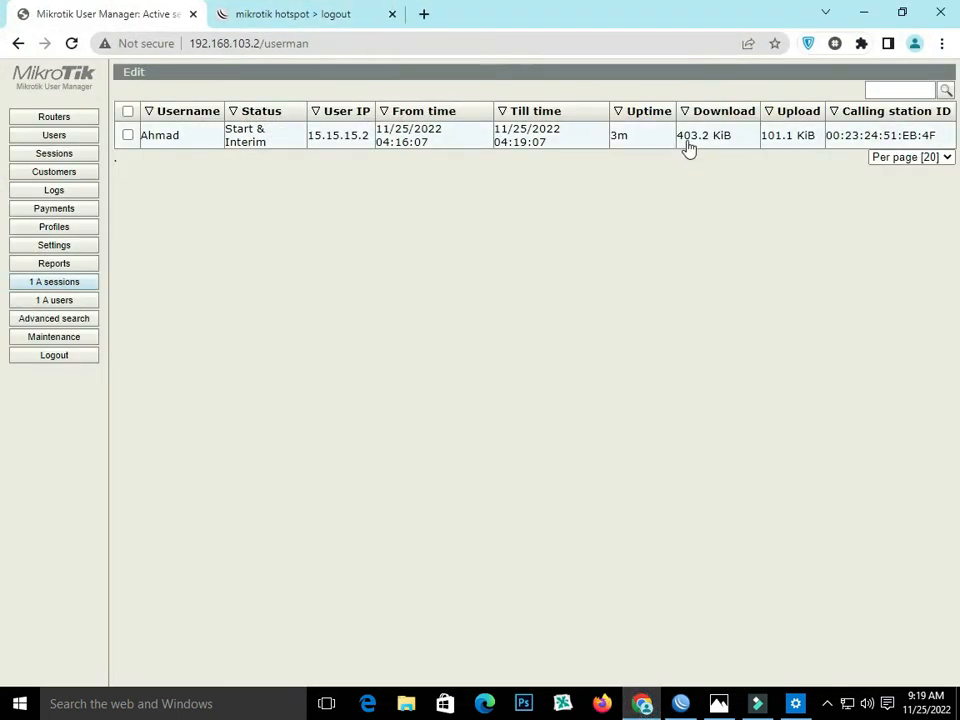
# - Open YouTube in a new browser tab and play the Kapil Sharma Show Season 2 Best Moments video with the sound muted
pyautogui.click(423, 14)
pyautogui.click(368, 435)
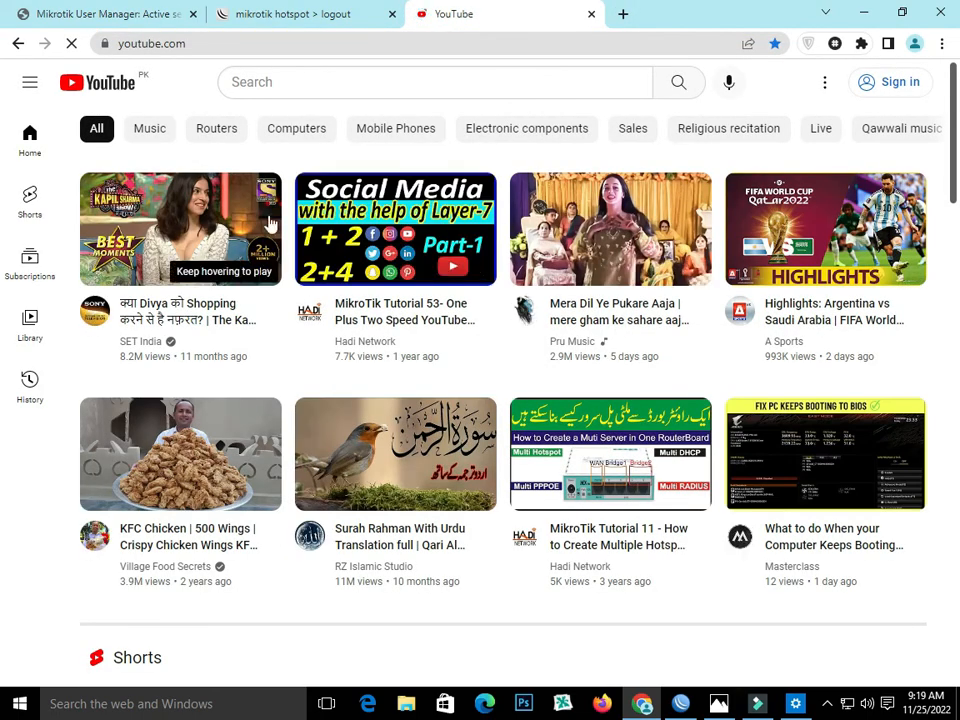
pyautogui.click(337, 8)
pyautogui.click(122, 8)
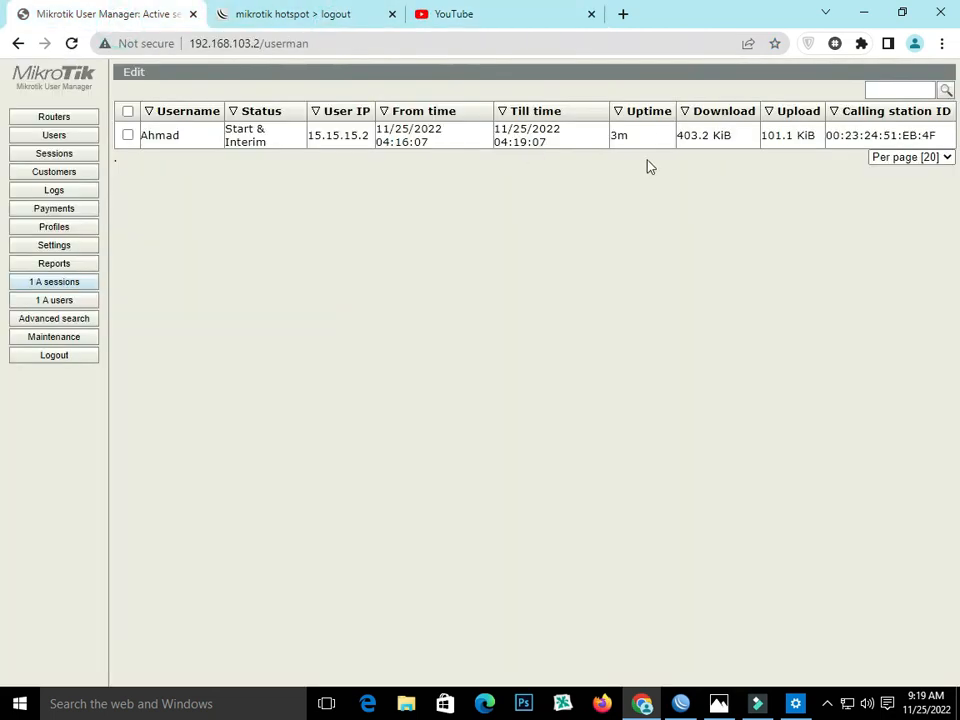
pyautogui.click(484, 10)
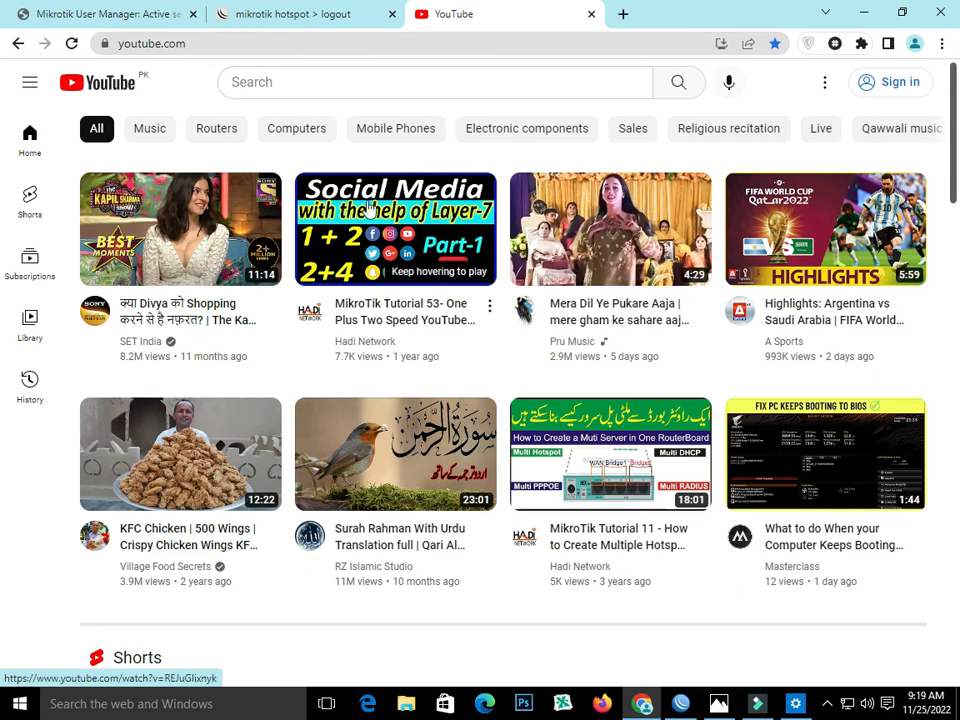
pyautogui.click(210, 207)
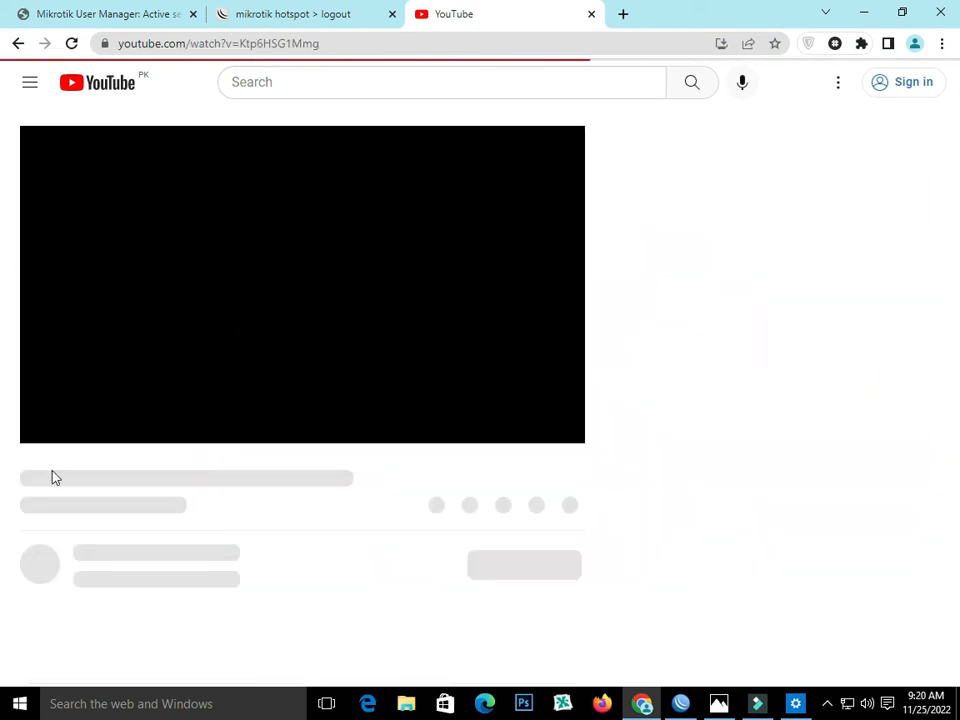
pyautogui.click(49, 415)
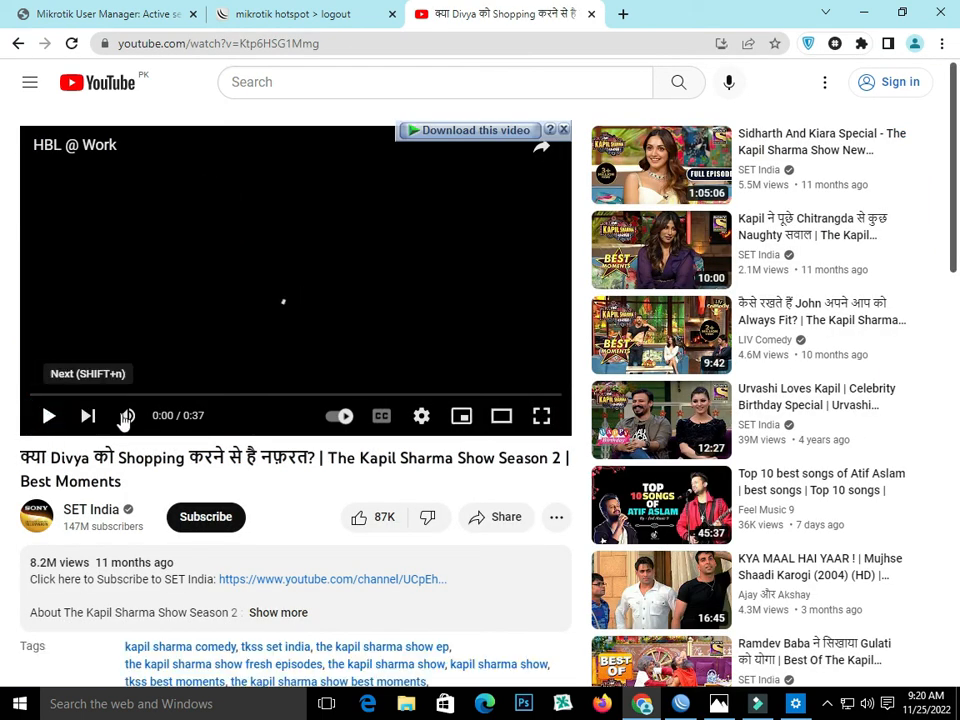
pyautogui.click(126, 415)
pyautogui.click(49, 418)
# - Return to User Manager and examine the active session's traffic, the active users and the session history while the video plays
pyautogui.click(161, 22)
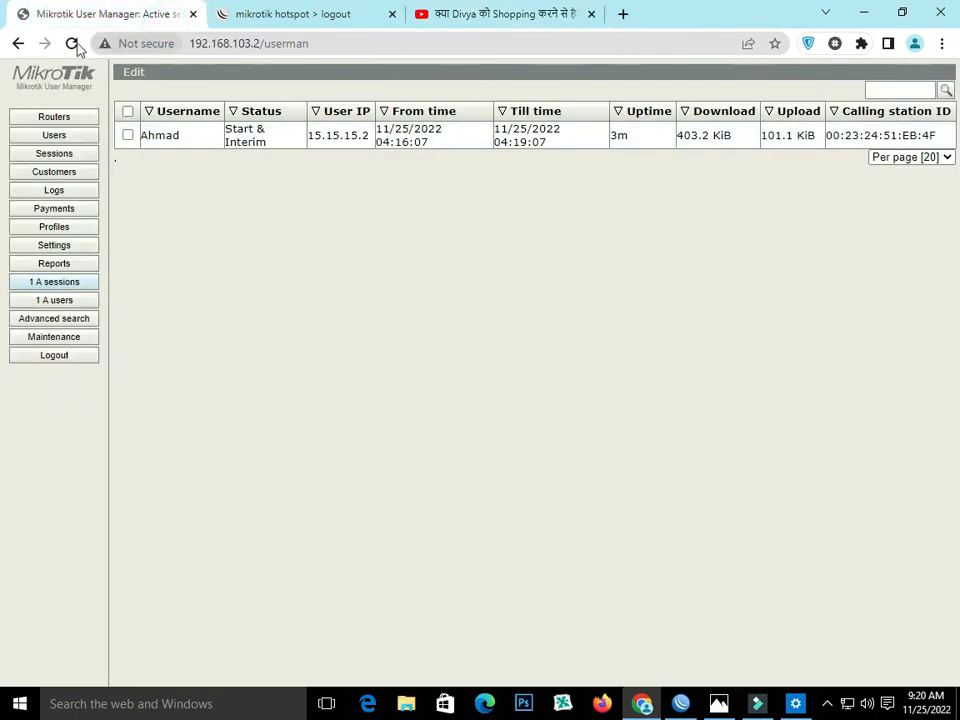
pyautogui.click(62, 281)
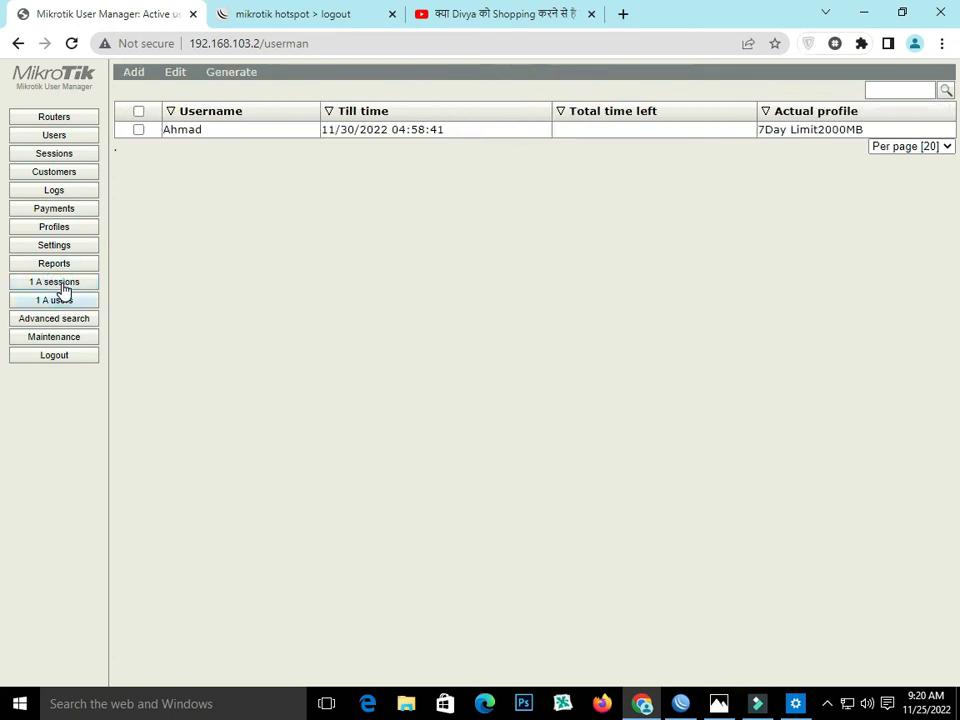
pyautogui.click(62, 281)
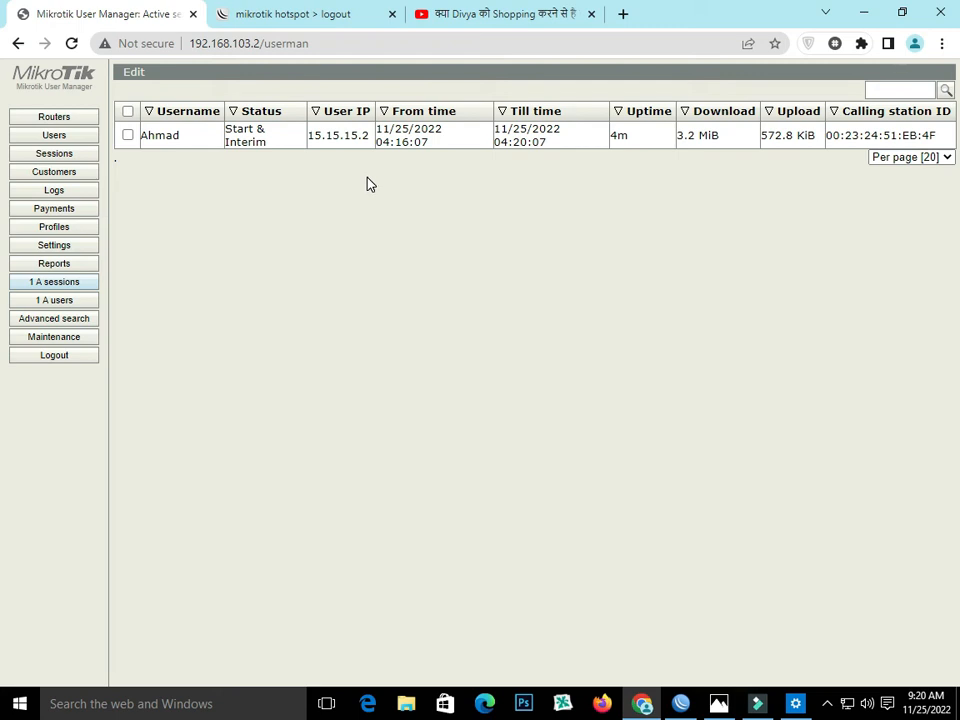
pyautogui.click(45, 153)
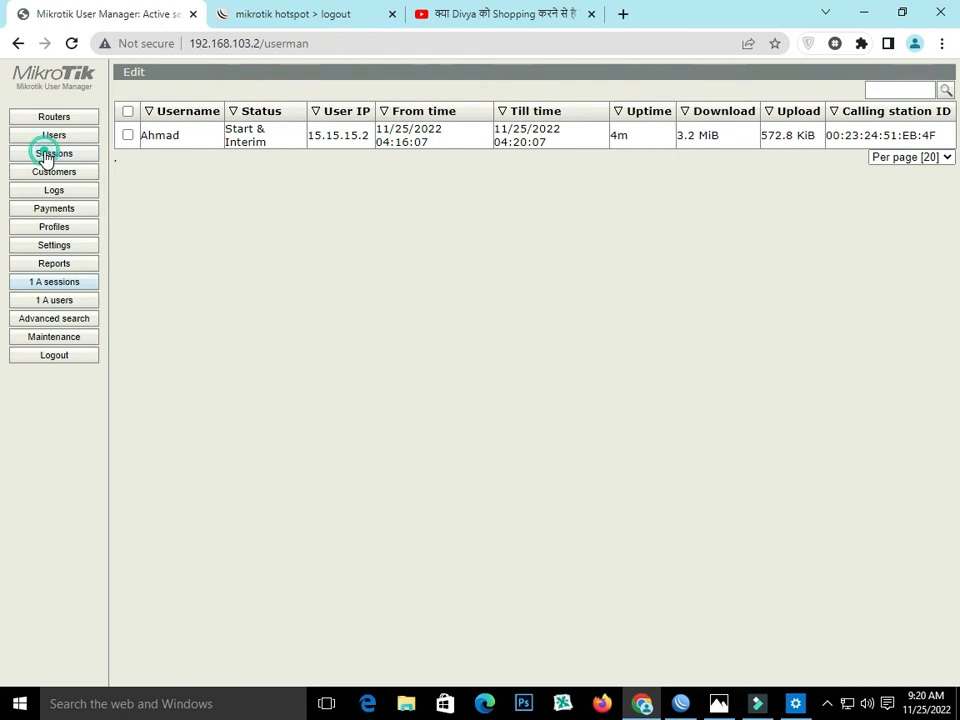
pyautogui.click(64, 283)
pyautogui.click(73, 303)
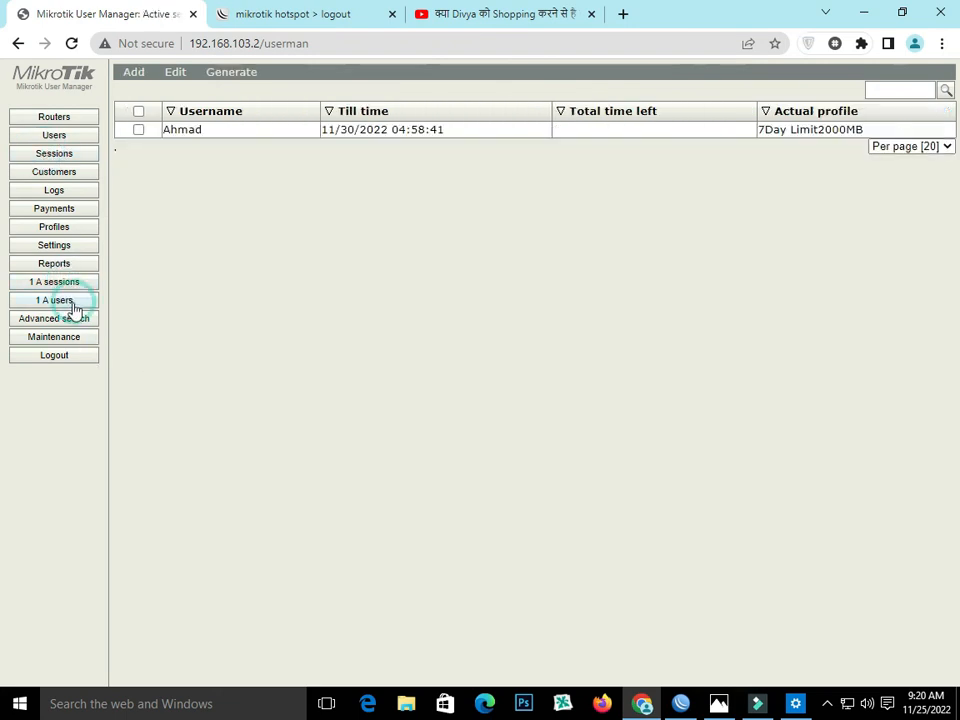
pyautogui.click(58, 152)
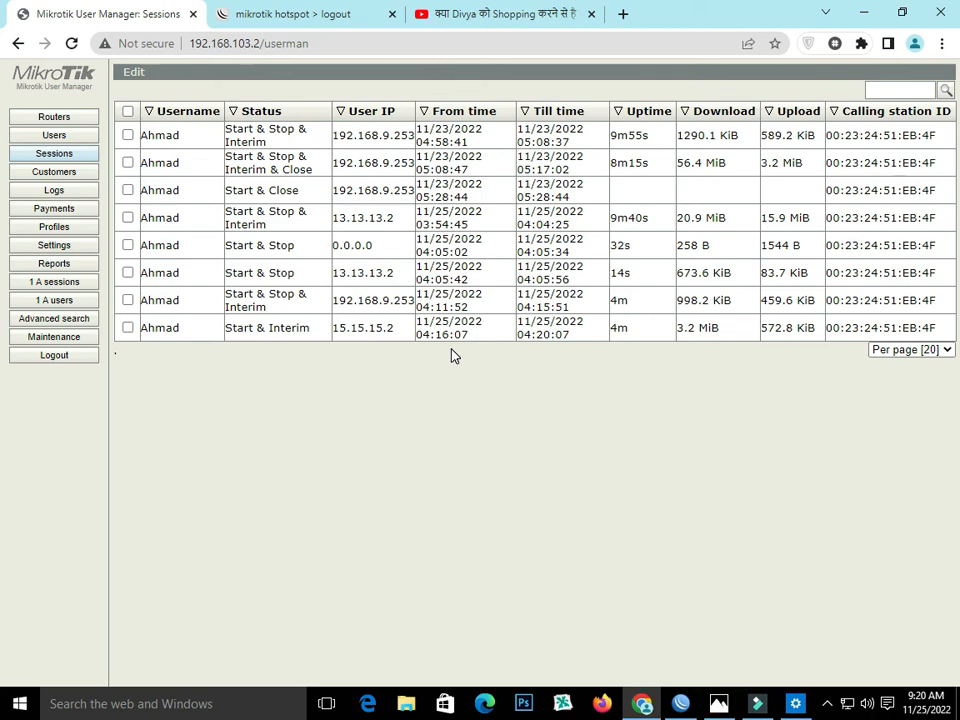
pyautogui.click(435, 22)
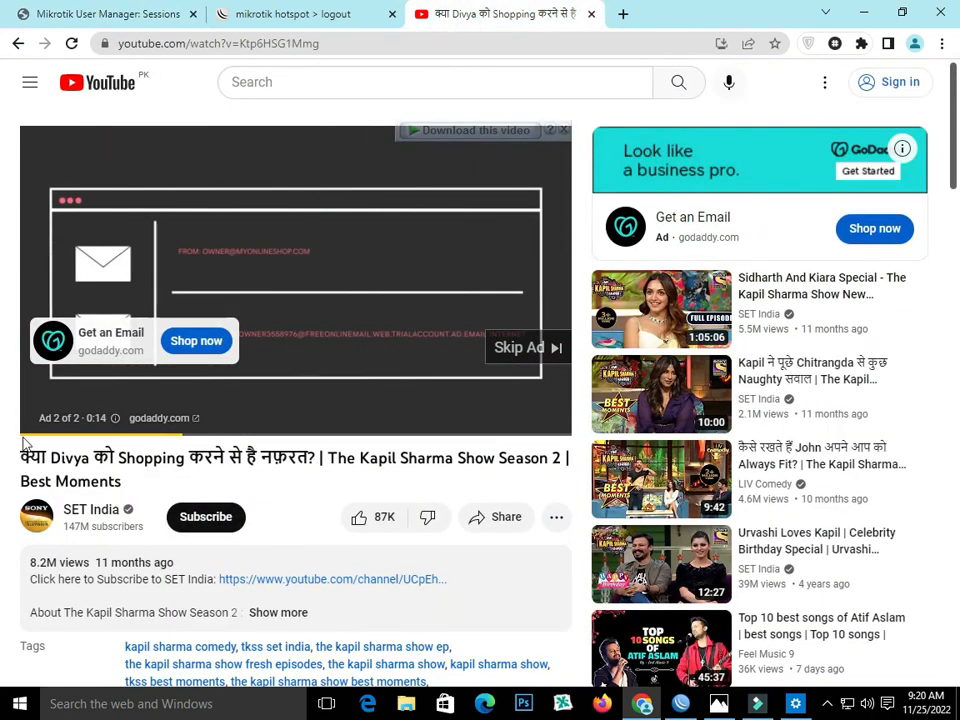
pyautogui.click(139, 12)
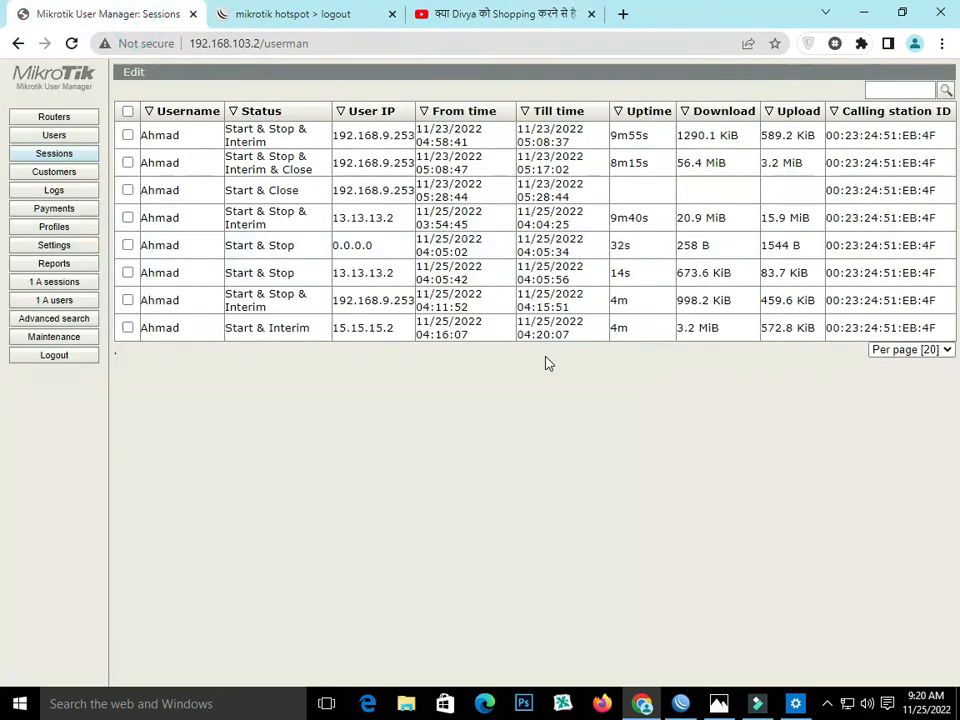